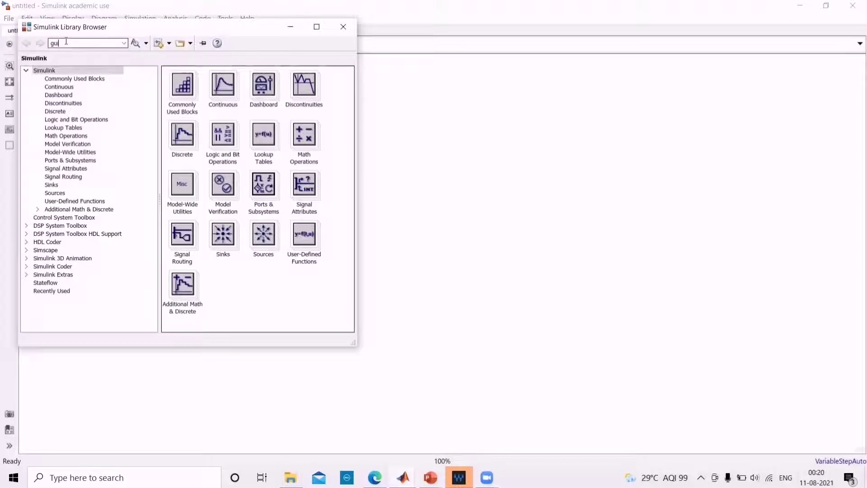
Step: Add the powergui block from the library search to the untitled model
{"action": "key", "text": "Return"}
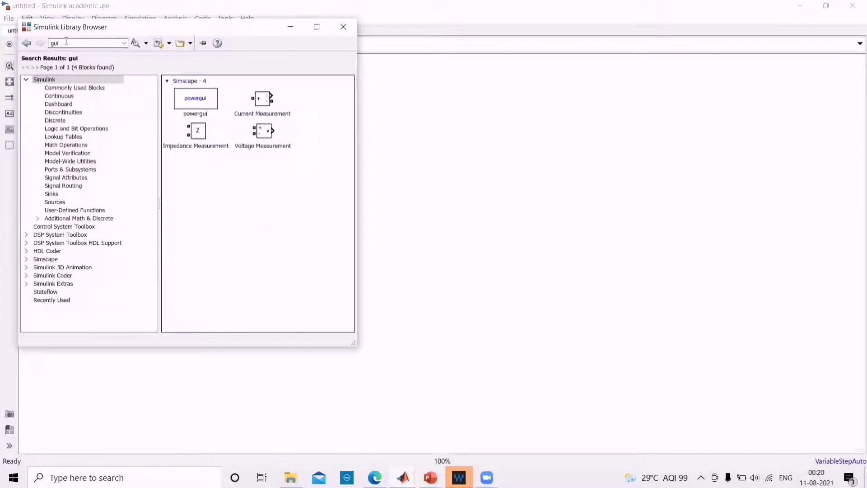
{"action": "right_click", "coordinate": [191, 104]}
{"action": "left_click", "coordinate": [197, 108]}
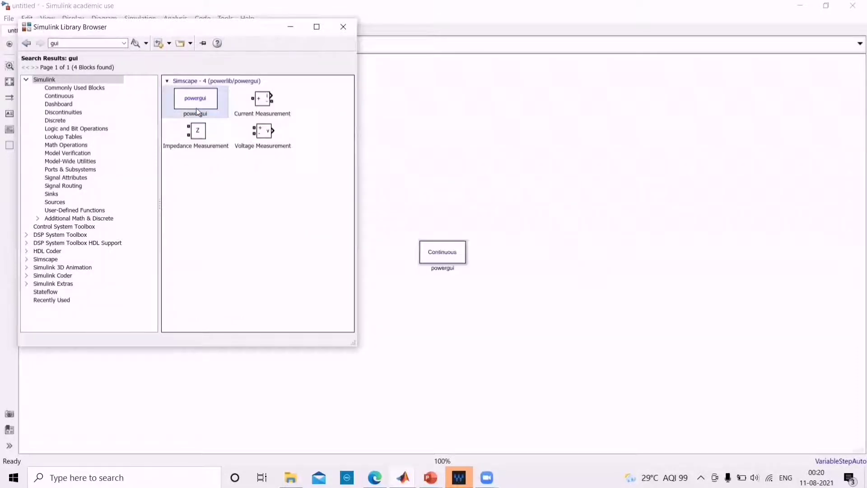
Step: Search for 'mosfet' and add the Mosfet block to the model
{"action": "left_click", "coordinate": [79, 43]}
{"action": "type", "text": "m"}
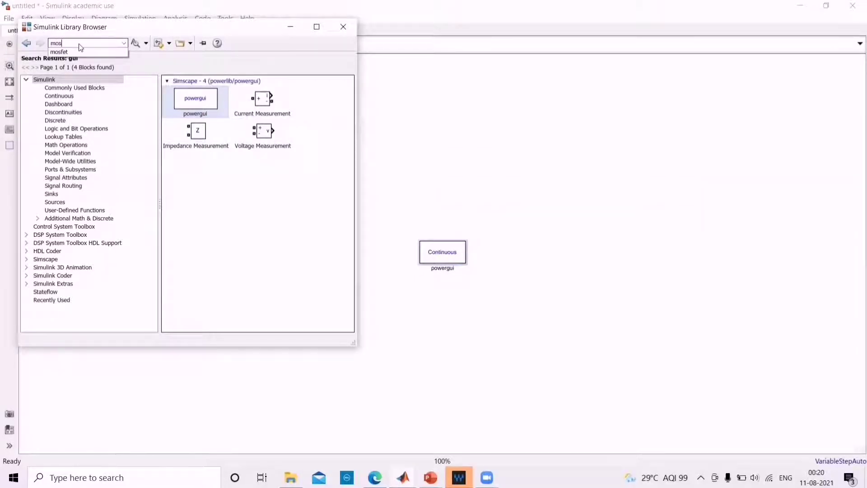
{"action": "type", "text": "osfet"}
{"action": "left_click", "coordinate": [80, 43]}
{"action": "key", "text": "Return"}
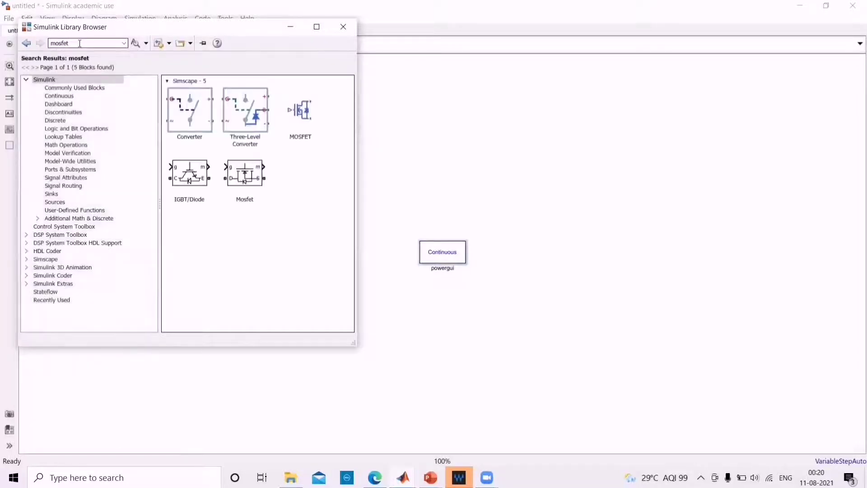
{"action": "right_click", "coordinate": [243, 173]}
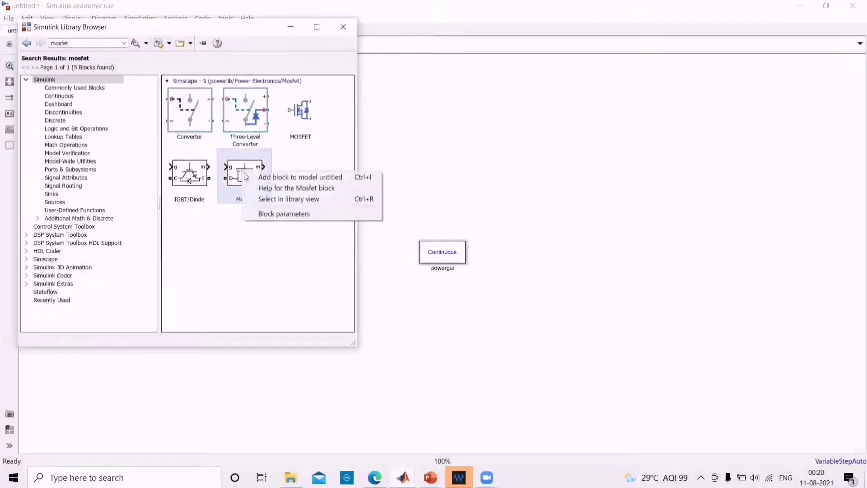
{"action": "left_click", "coordinate": [260, 175]}
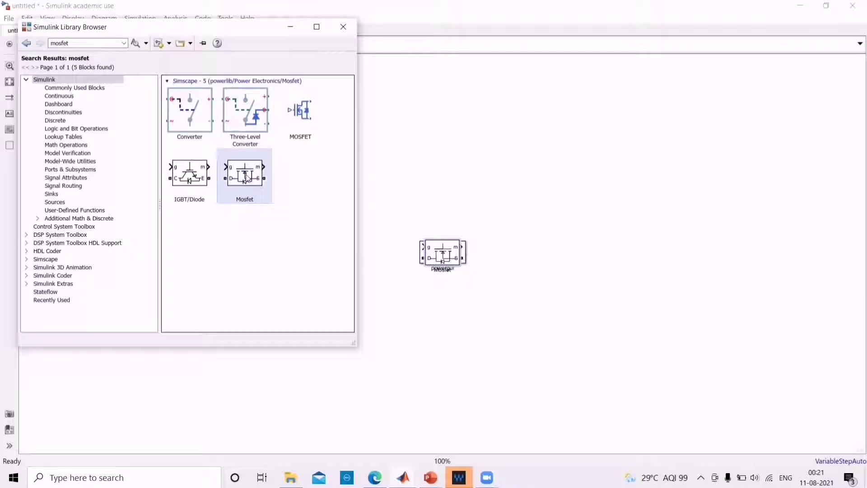
Step: Search for 'puls' and add the Pulse Generator block to the model
{"action": "double_click", "coordinate": [84, 44]}
{"action": "key", "text": "BackSpace"}
{"action": "type", "text": "p"}
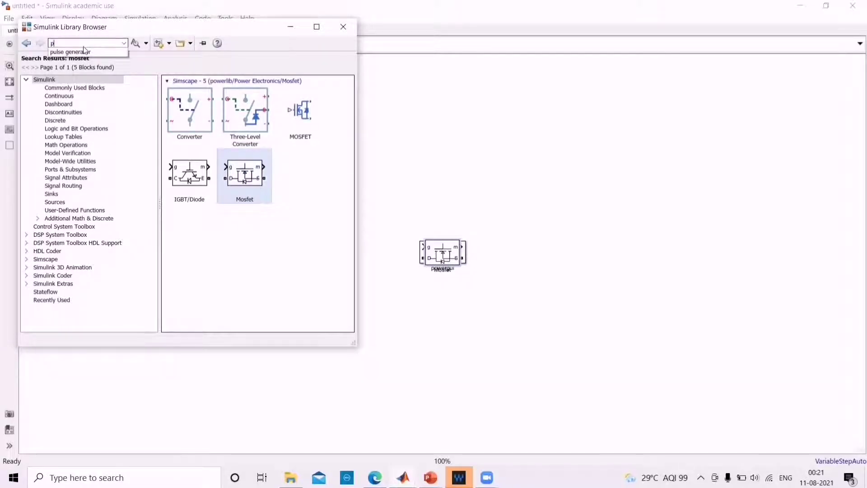
{"action": "type", "text": "ulse gener"}
{"action": "left_click", "coordinate": [86, 52]}
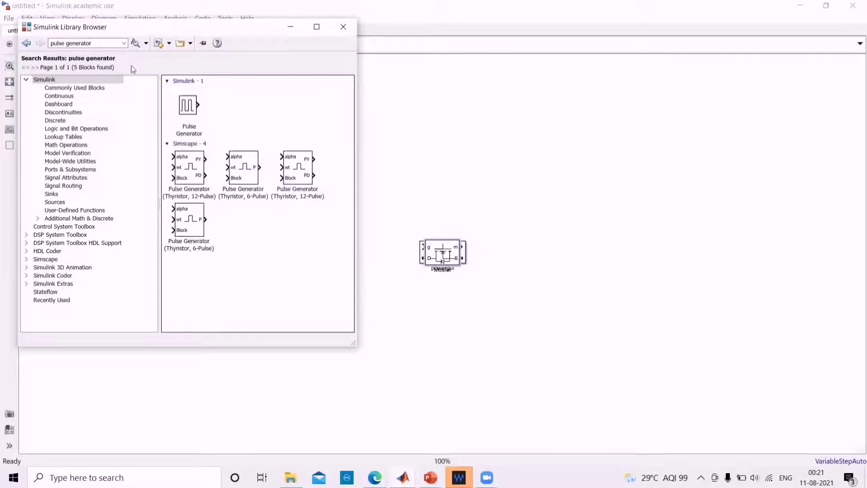
{"action": "right_click", "coordinate": [188, 105]}
{"action": "left_click", "coordinate": [198, 111]}
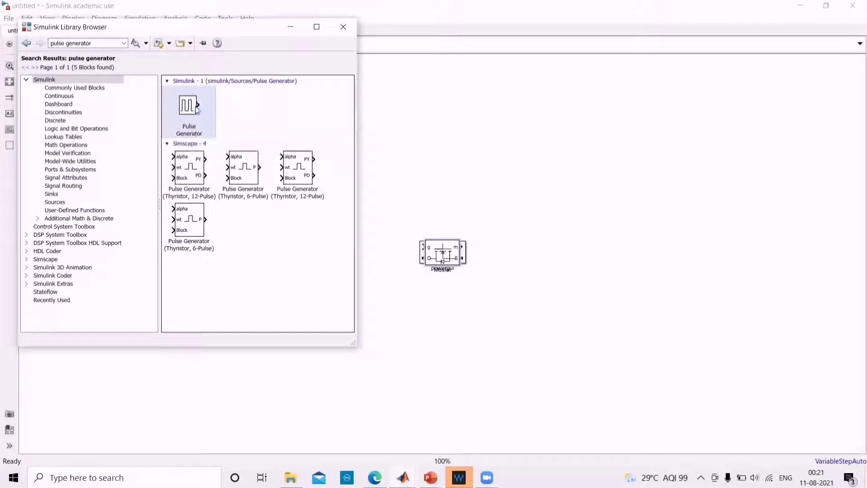
Step: Add the Series RLC Branch block to the model and minimize the Library Browser
{"action": "triple_click", "coordinate": [99, 44]}
{"action": "type", "text": "ser"}
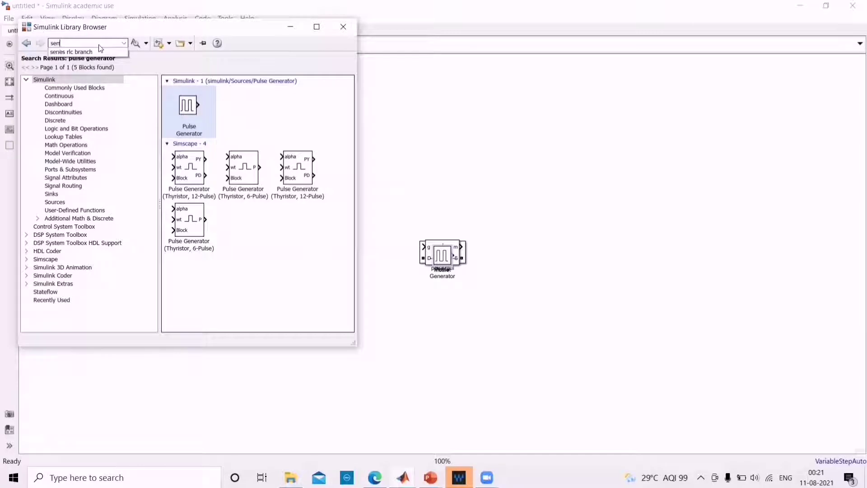
{"action": "type", "text": "ies RLC branch"}
{"action": "key", "text": "Down"}
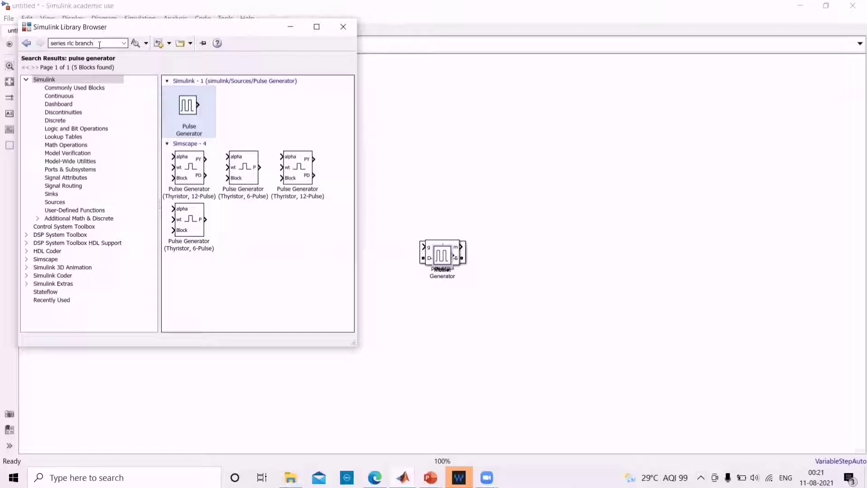
{"action": "key", "text": "Return"}
{"action": "right_click", "coordinate": [197, 102]}
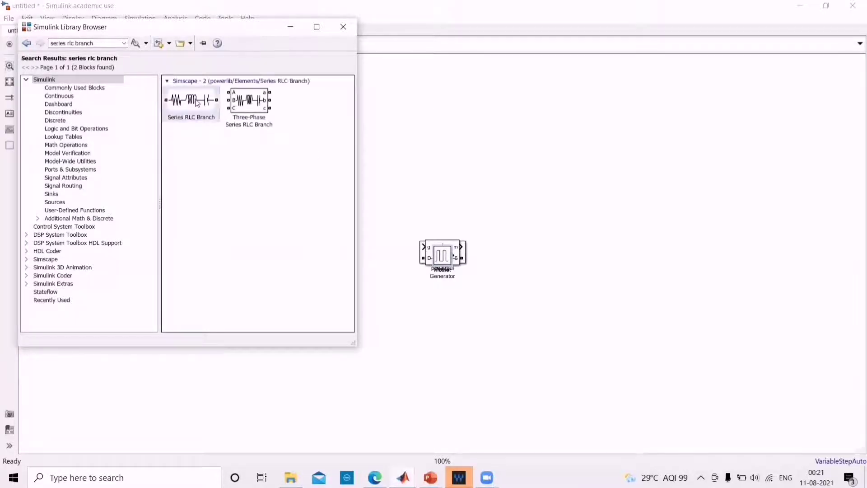
{"action": "left_click", "coordinate": [206, 107]}
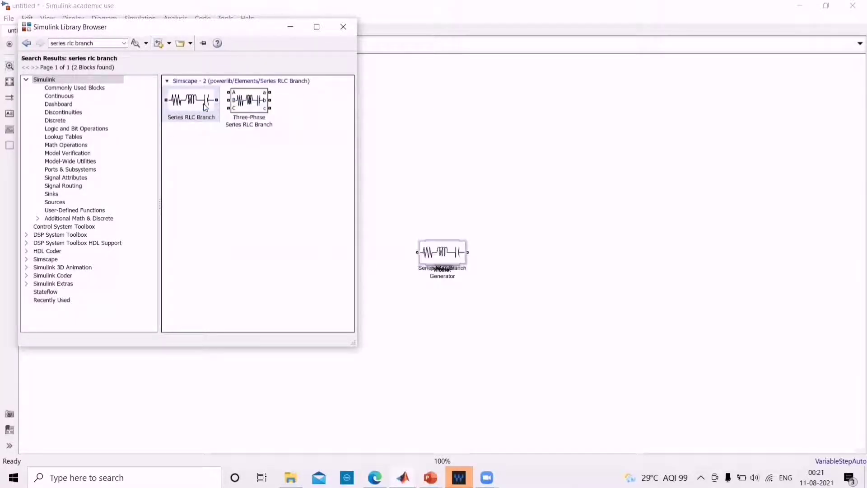
{"action": "left_click", "coordinate": [291, 28]}
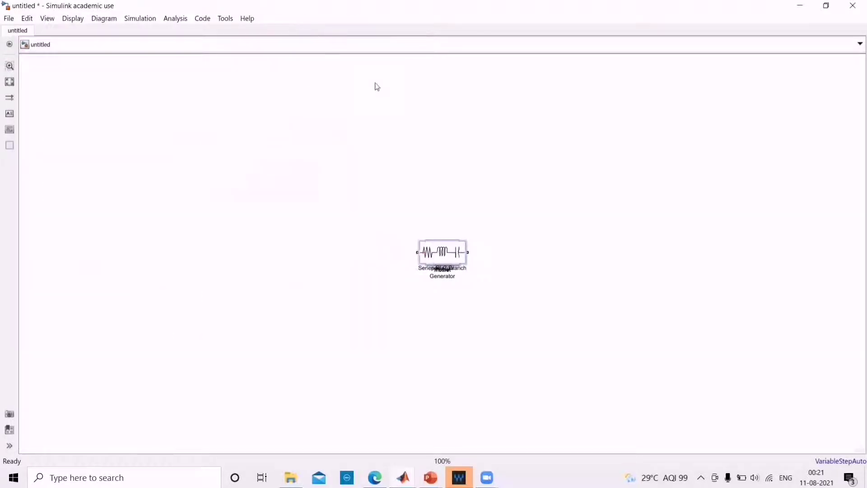
Step: Spread Series RLC Branch, Pulse Generator, Mosfet and powergui apart, deleting the leftover duplicates
{"action": "left_click_drag", "start_coordinate": [434, 251], "coordinate": [505, 146]}
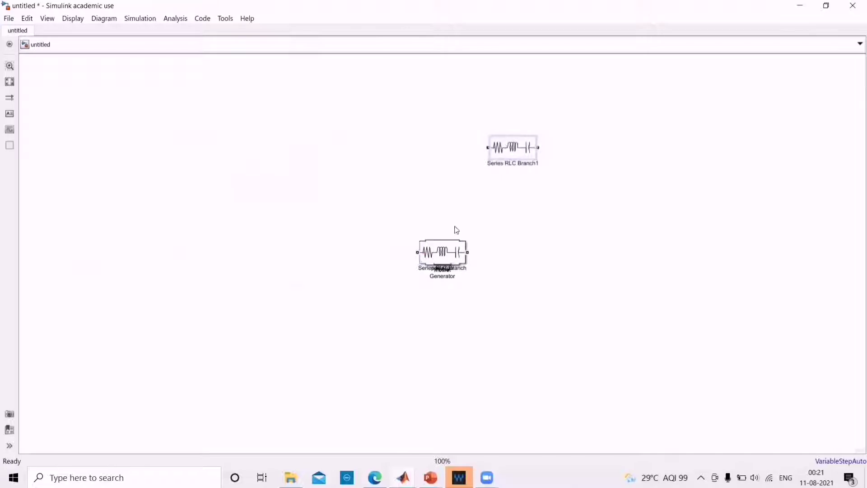
{"action": "left_click_drag", "start_coordinate": [443, 254], "coordinate": [123, 115]}
{"action": "left_click", "coordinate": [442, 254]}
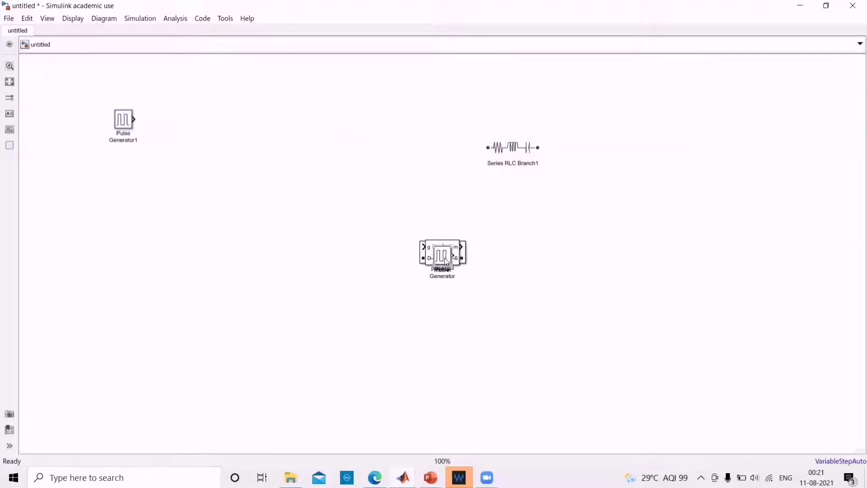
{"action": "key", "text": "Delete"}
{"action": "left_click_drag", "start_coordinate": [446, 262], "coordinate": [221, 165]}
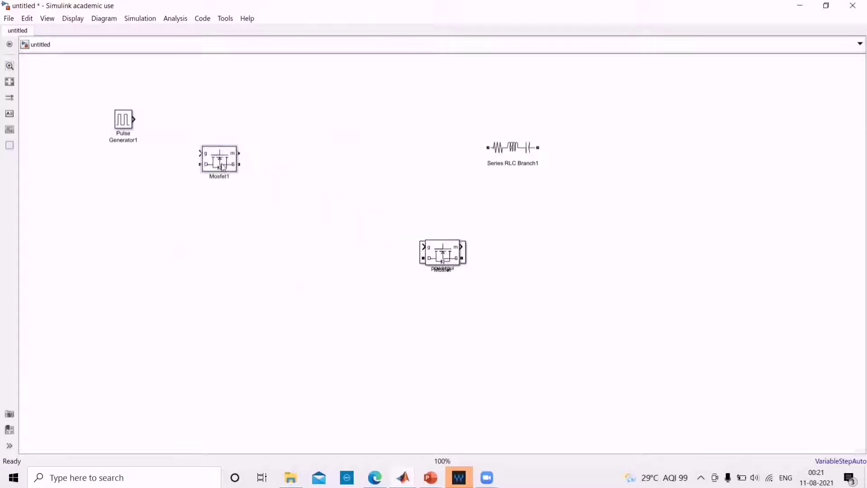
{"action": "key", "text": "Delete"}
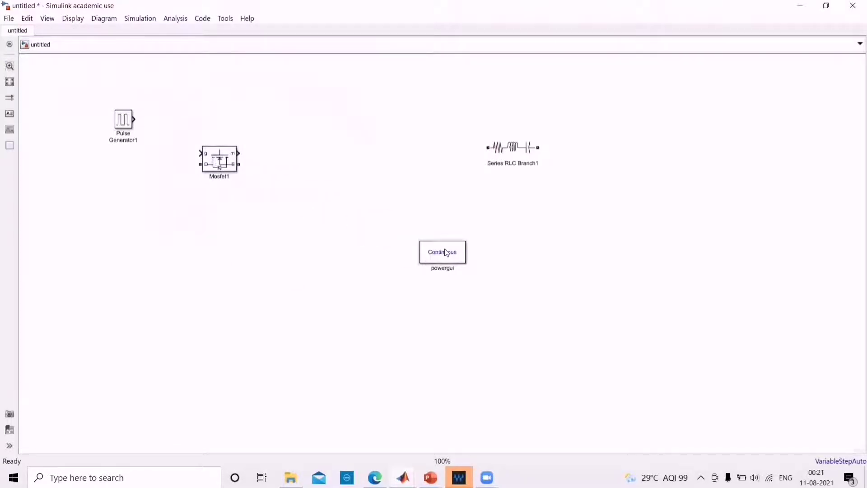
{"action": "left_click_drag", "start_coordinate": [446, 253], "coordinate": [59, 72]}
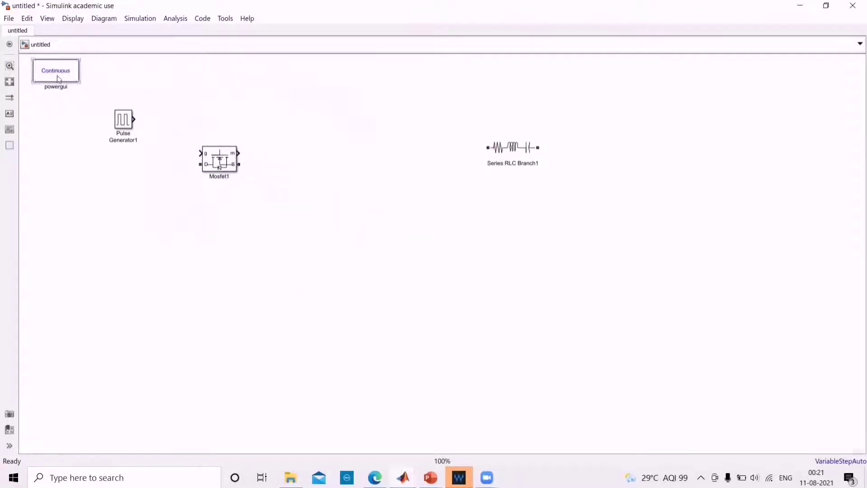
Step: Rotate Mosfet1 upright with Ctrl+R and flip it left-right
{"action": "left_click", "coordinate": [225, 159]}
{"action": "key", "text": "ctrl+r"}
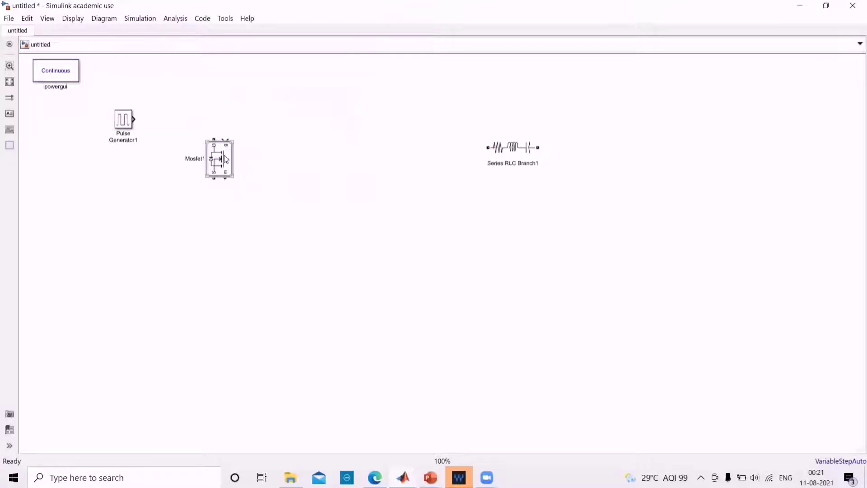
{"action": "right_click", "coordinate": [226, 159]}
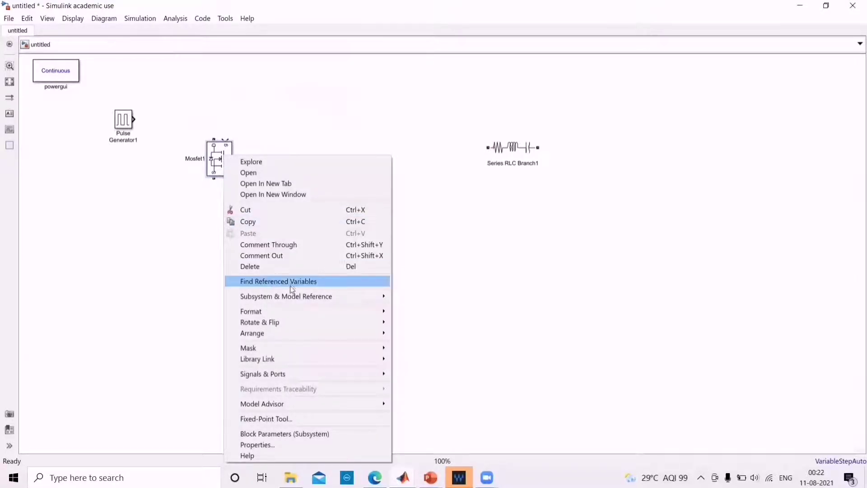
{"action": "mouse_move", "coordinate": [293, 320]}
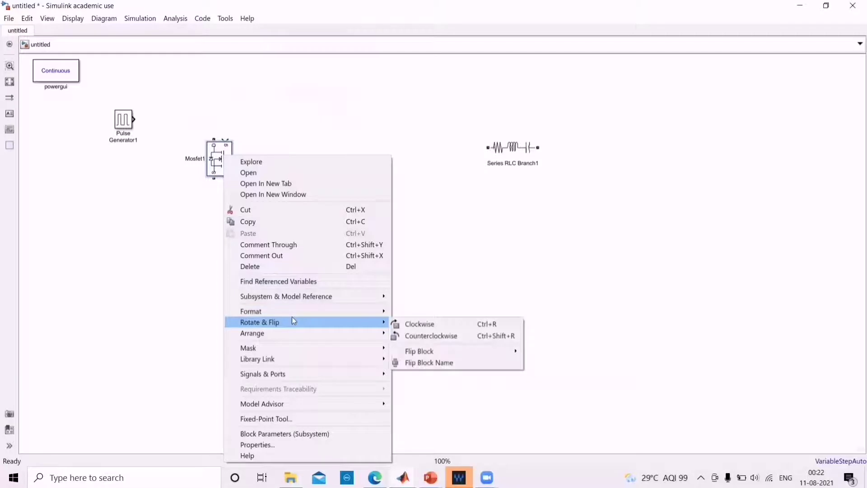
{"action": "mouse_move", "coordinate": [446, 352]}
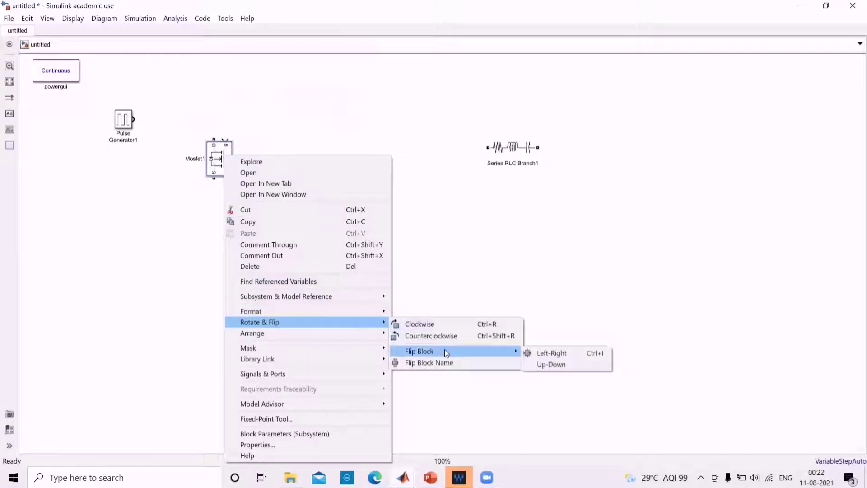
{"action": "left_click", "coordinate": [593, 352]}
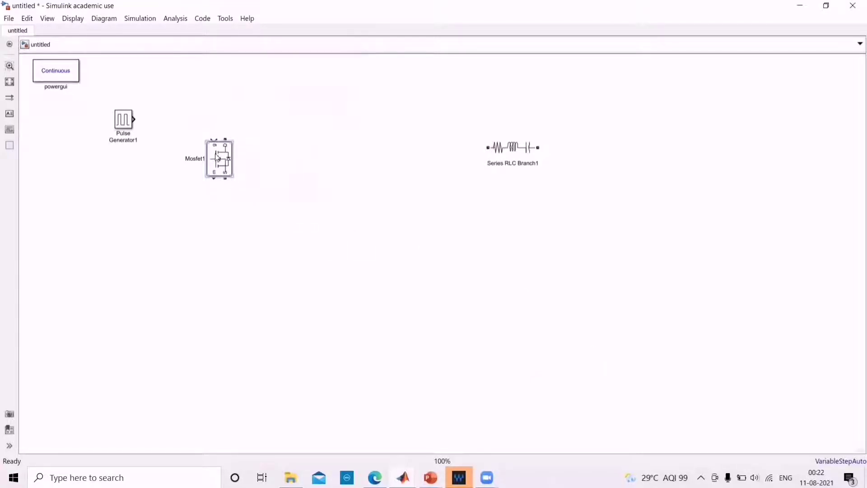
Step: Add Mosfet2 and Mosfet3, then join Mosfet1–3 top ports and Mosfet4–6 bottom ports into rails
{"action": "left_click_drag", "start_coordinate": [217, 157], "coordinate": [348, 156]}
{"action": "left_click_drag", "start_coordinate": [219, 165], "coordinate": [349, 299]}
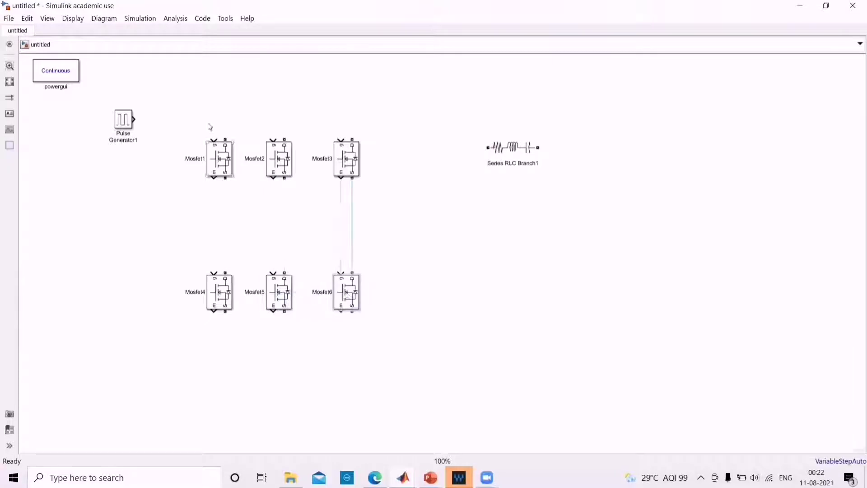
{"action": "mouse_move", "coordinate": [226, 140]}
{"action": "left_mouse_down"}
{"action": "mouse_move", "coordinate": [266, 120]}
{"action": "mouse_move", "coordinate": [284, 139]}
{"action": "left_mouse_up"}
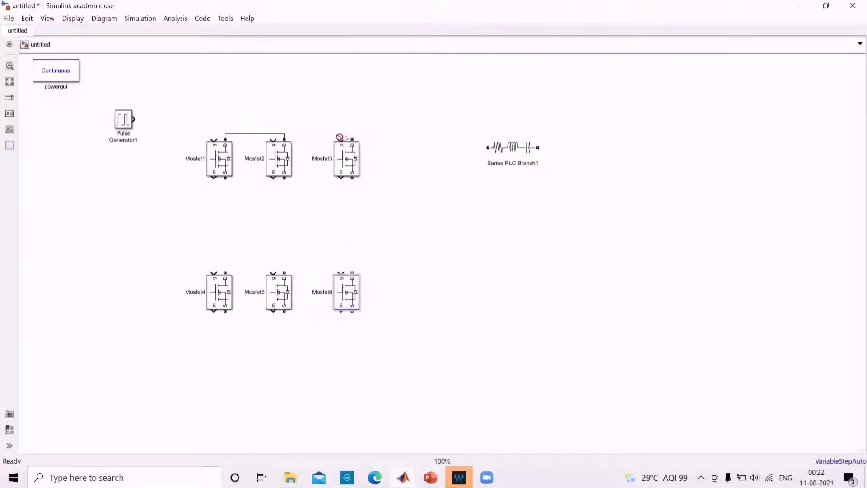
{"action": "left_click_drag", "start_coordinate": [352, 139], "coordinate": [285, 134]}
{"action": "left_click_drag", "start_coordinate": [225, 311], "coordinate": [284, 311]}
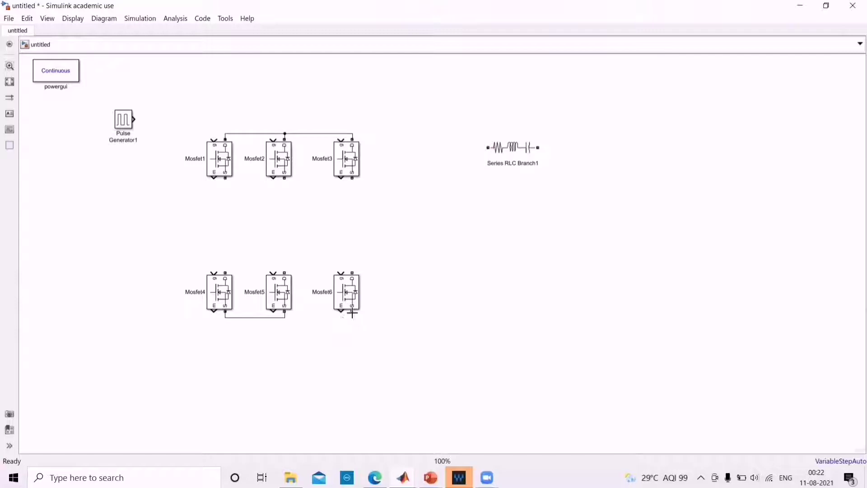
{"action": "left_click_drag", "start_coordinate": [352, 313], "coordinate": [284, 318]}
Step: Wire each upper MOSFET down to the one below and move Pulse Generator1 beside Mosfet1
{"action": "left_click_drag", "start_coordinate": [225, 179], "coordinate": [225, 273]}
{"action": "left_click_drag", "start_coordinate": [282, 179], "coordinate": [285, 273]}
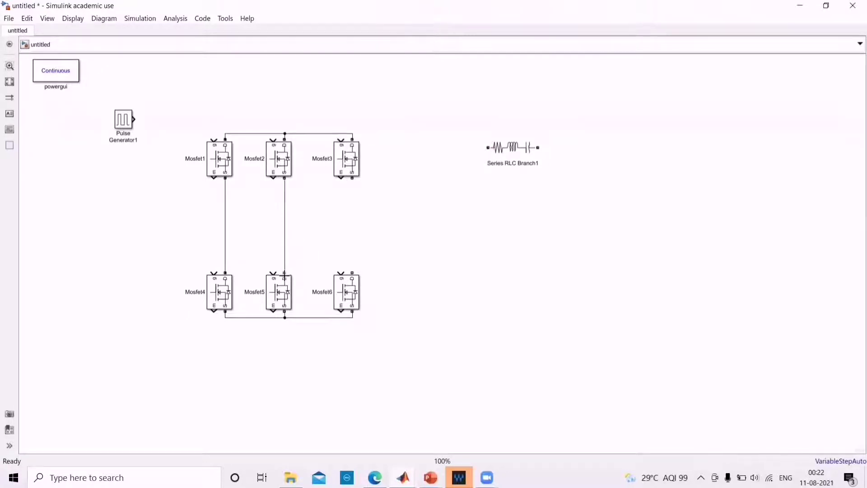
{"action": "left_click_drag", "start_coordinate": [353, 179], "coordinate": [352, 273]}
{"action": "left_click_drag", "start_coordinate": [126, 127], "coordinate": [341, 274]}
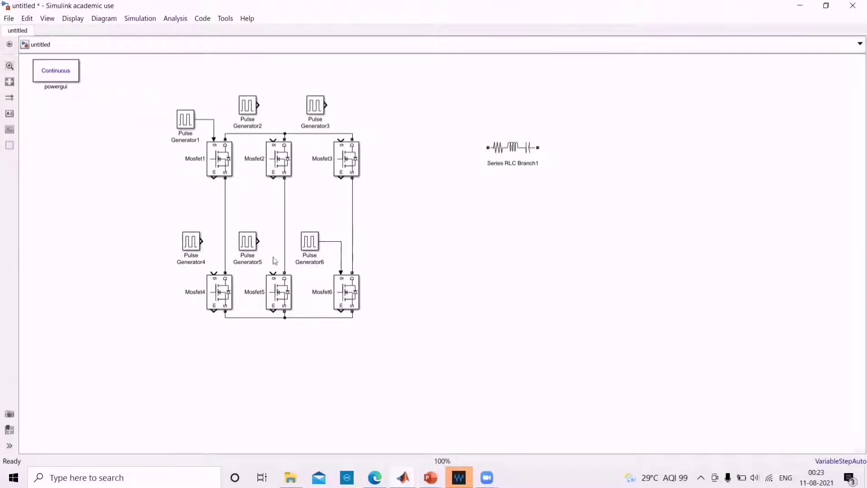
Step: Feed Pulse Generator5 and Pulse Generator4 into Mosfet5 and Mosfet4 gates, and nudge Pulse Generator1 up
{"action": "left_click_drag", "start_coordinate": [258, 240], "coordinate": [273, 274]}
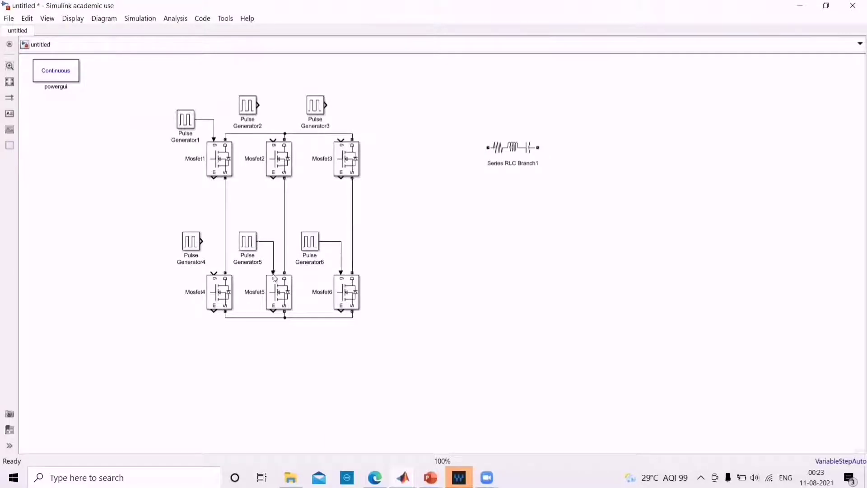
{"action": "left_click_drag", "start_coordinate": [201, 240], "coordinate": [214, 273]}
{"action": "left_click", "coordinate": [188, 123]}
{"action": "key", "text": "Up"}
{"action": "key", "text": "Up"}
{"action": "key", "text": "Up"}
{"action": "key", "text": "Up"}
{"action": "key", "text": "Up"}
{"action": "key", "text": "Up"}
{"action": "key", "text": "Up"}
{"action": "key", "text": "Up"}
{"action": "key", "text": "Up"}
{"action": "key", "text": "Up"}
{"action": "key", "text": "Up"}
{"action": "key", "text": "Up"}
{"action": "key", "text": "Up"}
{"action": "key", "text": "Up"}
{"action": "key", "text": "Up"}
{"action": "key", "text": "Up"}
{"action": "key", "text": "Up"}
{"action": "key", "text": "Up"}
{"action": "key", "text": "Up"}
{"action": "key", "text": "Up"}
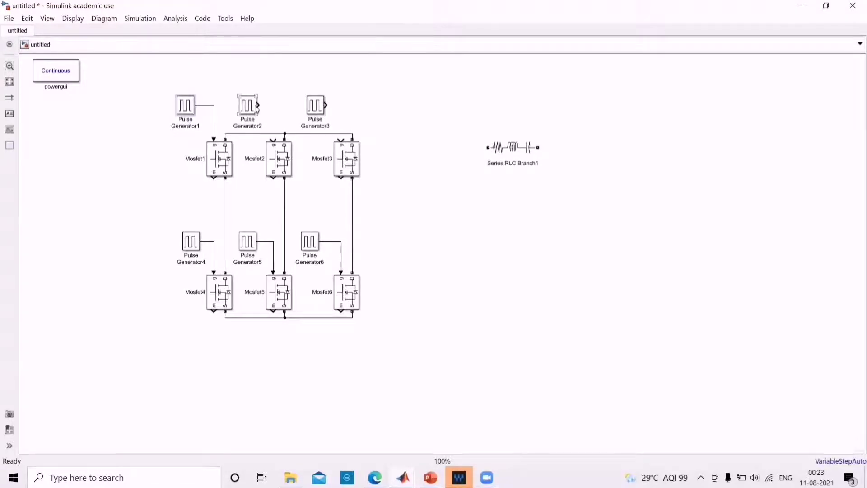
Step: Wire the remaining upper Pulse Generators to their MOSFET gates and duplicate the Series RLC Branch
{"action": "left_click_drag", "start_coordinate": [258, 105], "coordinate": [274, 138]}
{"action": "left_click_drag", "start_coordinate": [326, 105], "coordinate": [341, 137]}
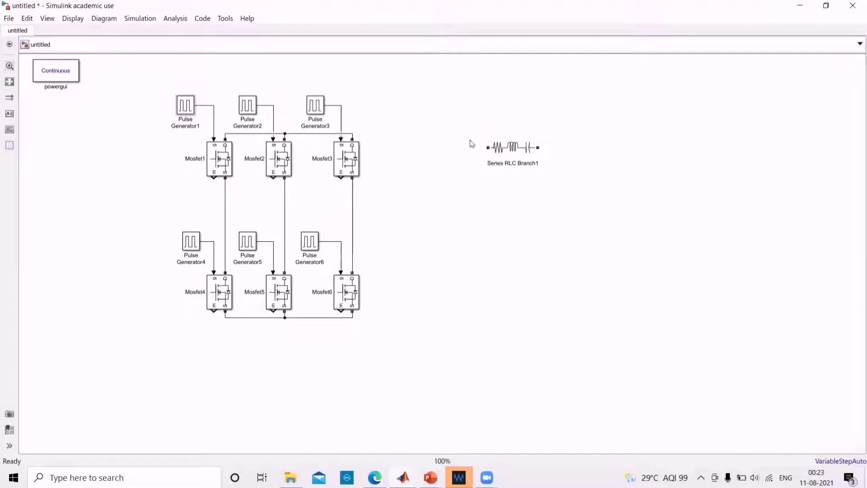
{"action": "left_click", "coordinate": [511, 152]}
{"action": "left_click_drag", "start_coordinate": [512, 152], "coordinate": [387, 196]}
Step: Move Series RLC Branch1 just below Branch2, then delete it
{"action": "left_click", "coordinate": [518, 144]}
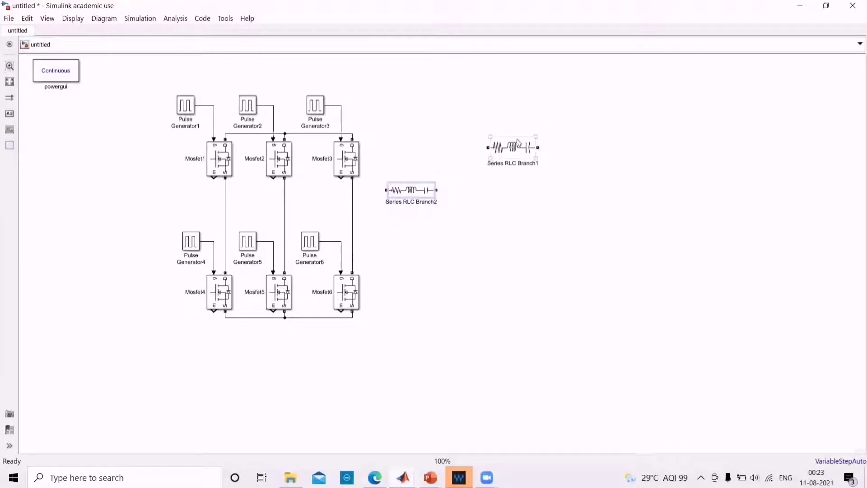
{"action": "left_click_drag", "start_coordinate": [519, 143], "coordinate": [420, 216]}
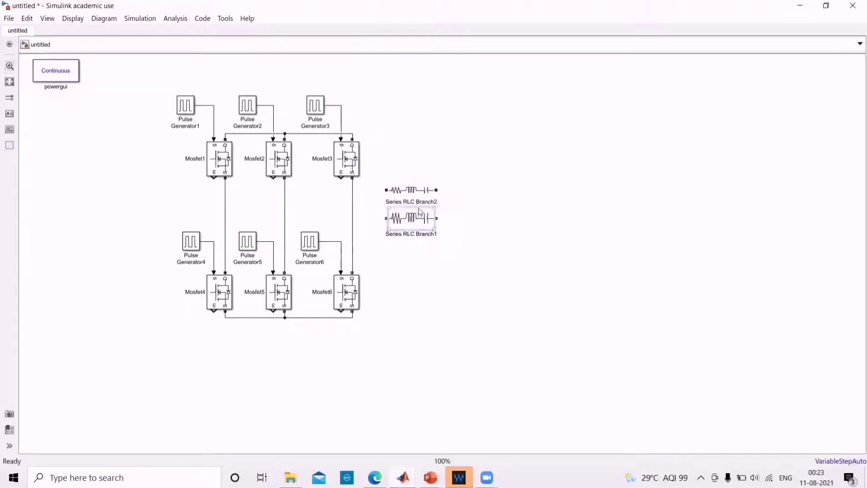
{"action": "key", "text": "Delete"}
Step: Make Series RLC Branch2 an R-type branch with 300 Ohm resistance
{"action": "double_click", "coordinate": [422, 199]}
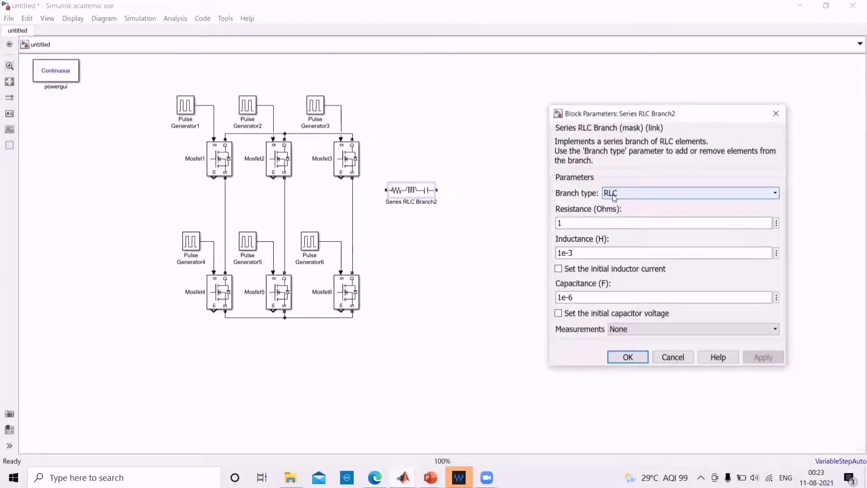
{"action": "left_click", "coordinate": [614, 199]}
{"action": "left_click", "coordinate": [613, 215]}
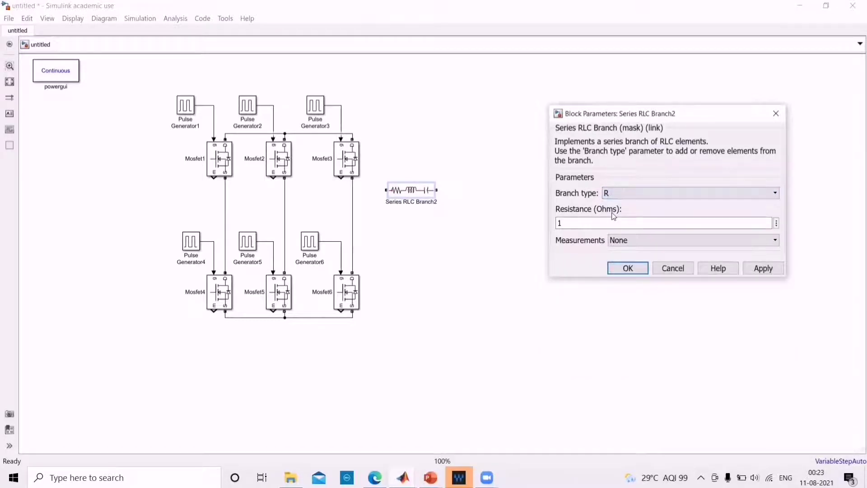
{"action": "left_click", "coordinate": [591, 221]}
{"action": "key", "text": "BackSpace"}
{"action": "type", "text": "300"}
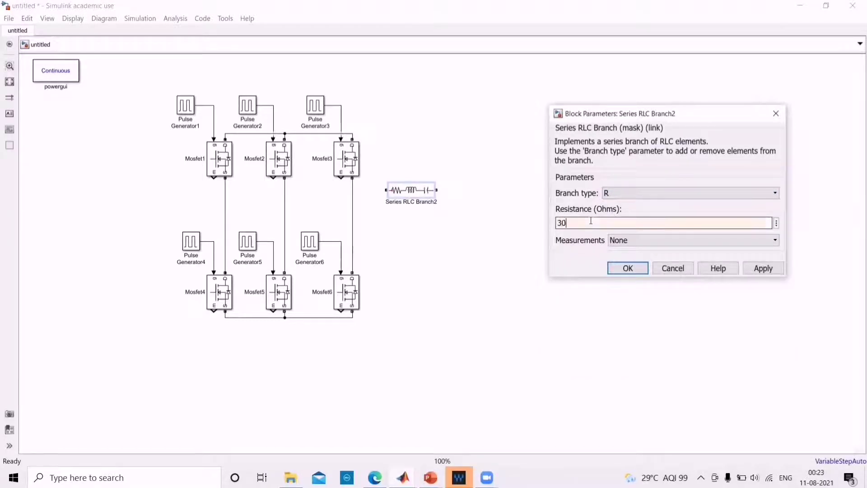
{"action": "left_click", "coordinate": [627, 268]}
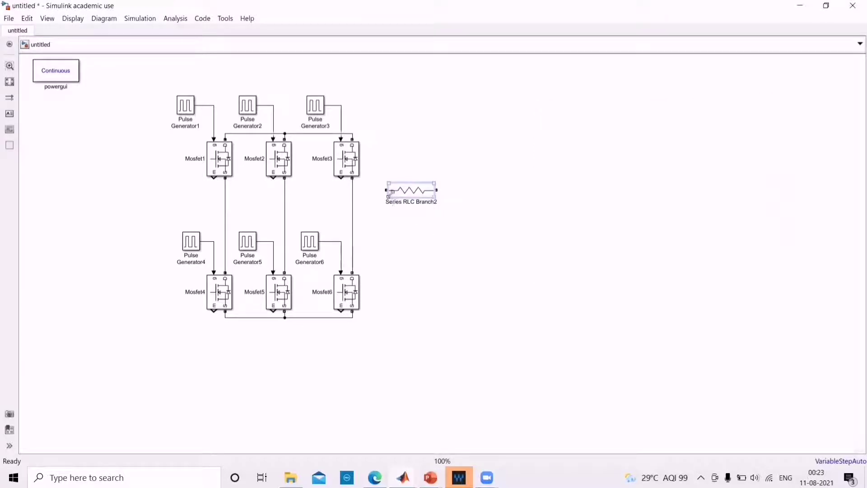
Step: Shrink the resistor block, wire three resistor branches to the Mosfet1–3 legs, and join their right ends
{"action": "left_click_drag", "start_coordinate": [388, 196], "coordinate": [391, 188]}
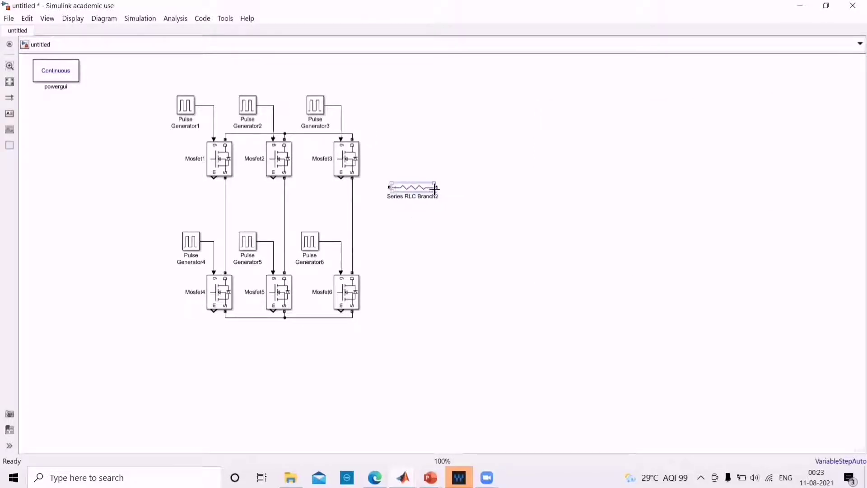
{"action": "left_click_drag", "start_coordinate": [434, 190], "coordinate": [393, 220]}
{"action": "left_click_drag", "start_coordinate": [374, 185], "coordinate": [224, 184]}
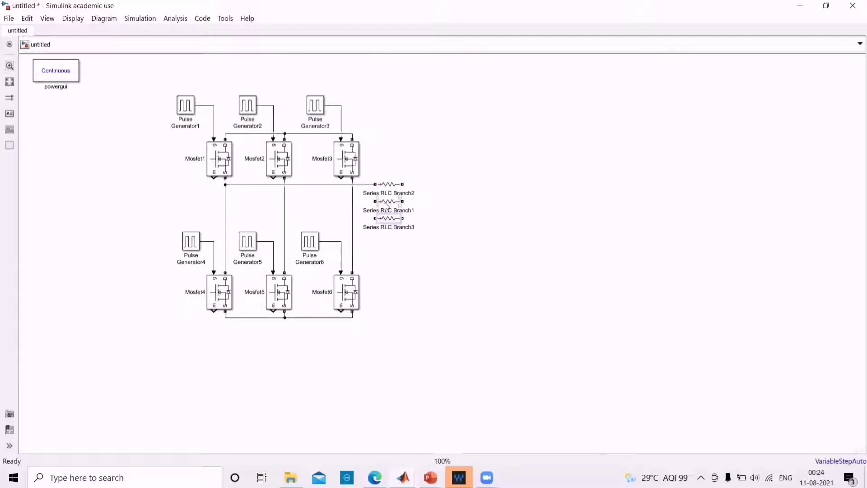
{"action": "left_click_drag", "start_coordinate": [373, 202], "coordinate": [285, 201]}
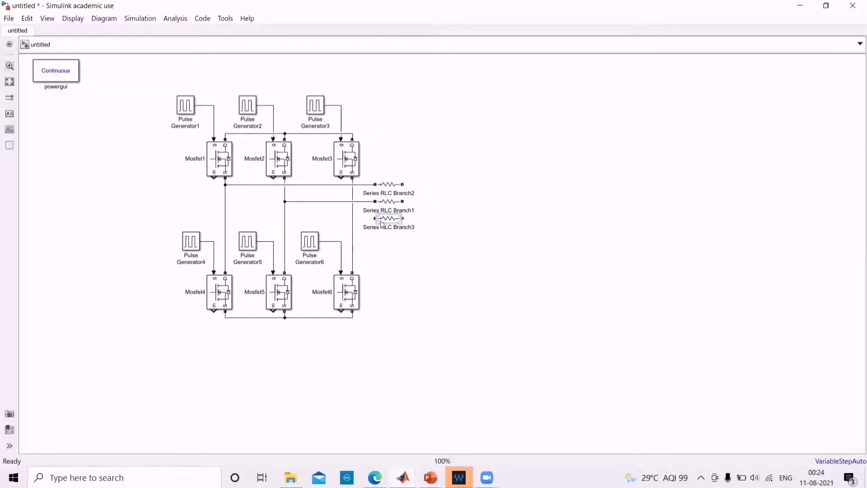
{"action": "left_click_drag", "start_coordinate": [374, 219], "coordinate": [353, 220]}
{"action": "left_click_drag", "start_coordinate": [403, 186], "coordinate": [407, 209]}
{"action": "left_click_drag", "start_coordinate": [403, 218], "coordinate": [419, 202]}
Step: Reopen the Library Browser, search 'ground' and add the Simscape Ground block to the model
{"action": "left_click", "coordinate": [47, 18]}
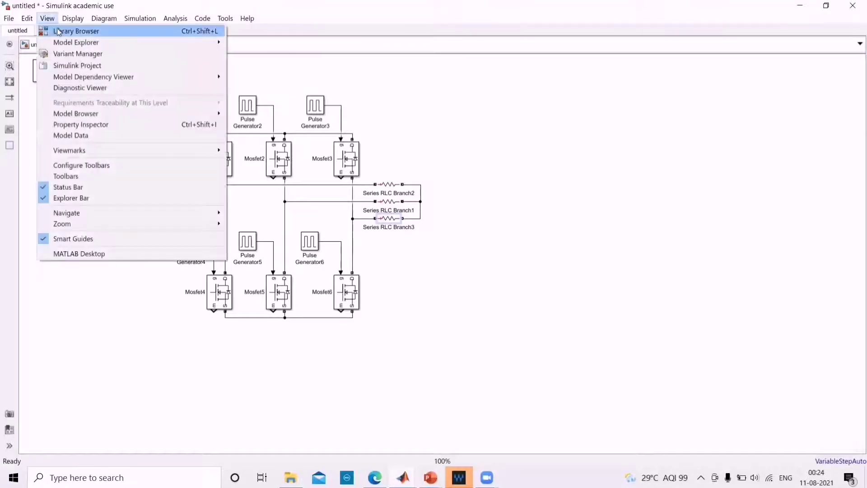
{"action": "left_click", "coordinate": [57, 30]}
{"action": "left_click", "coordinate": [67, 43]}
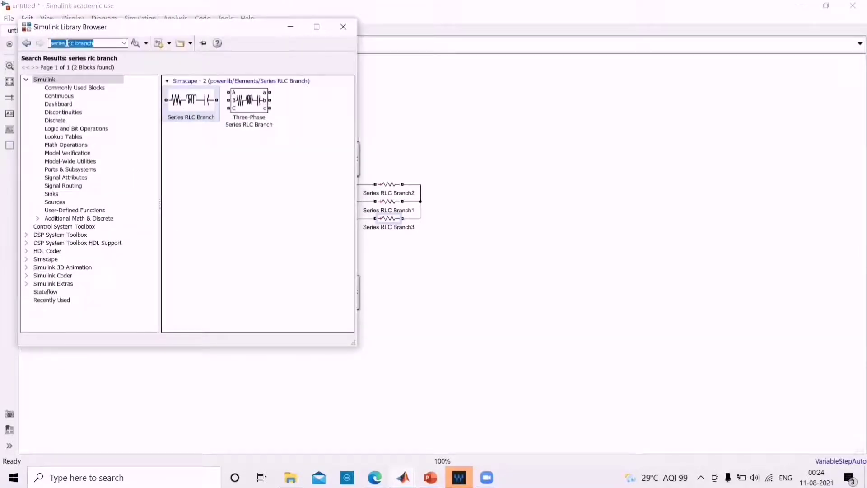
{"action": "type", "text": "groun"}
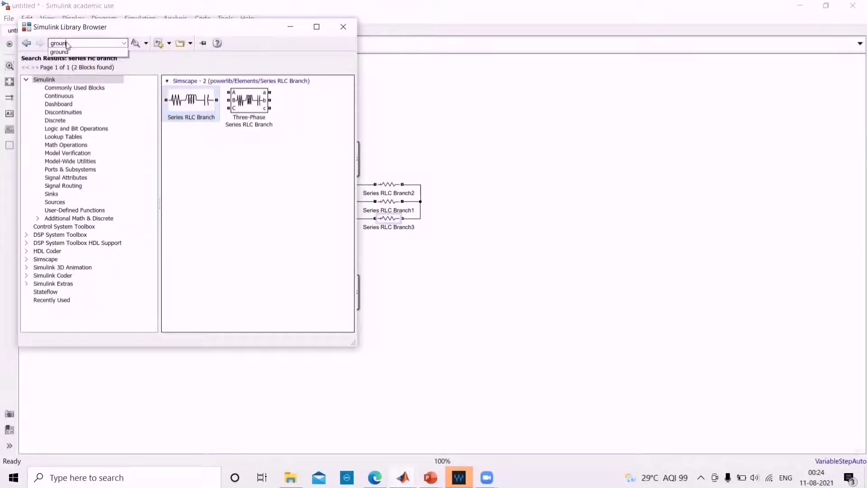
{"action": "type", "text": "d"}
{"action": "key", "text": "Return"}
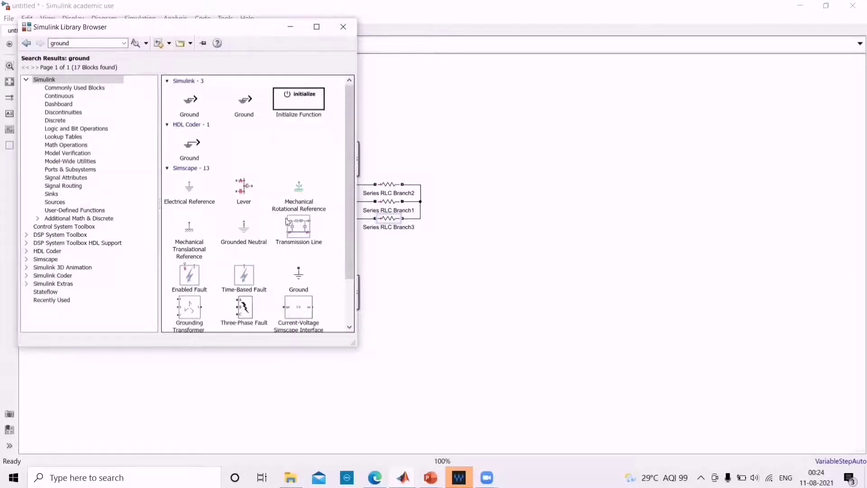
{"action": "right_click", "coordinate": [302, 280]}
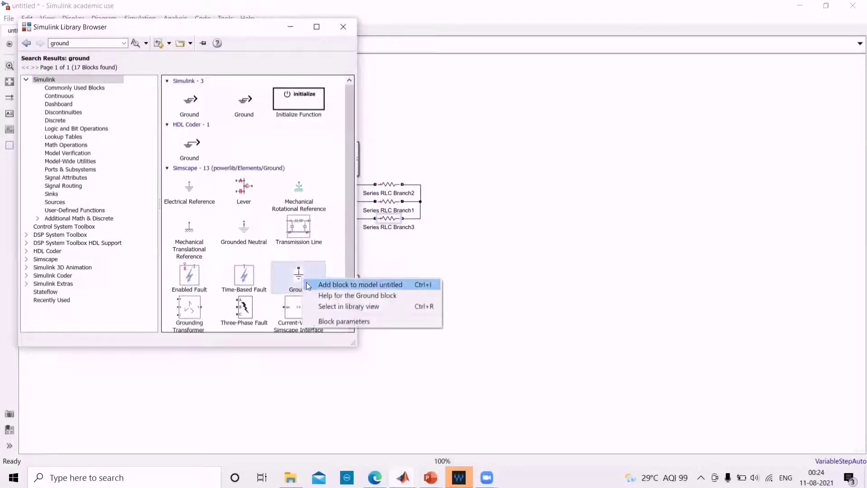
{"action": "left_click", "coordinate": [306, 281]}
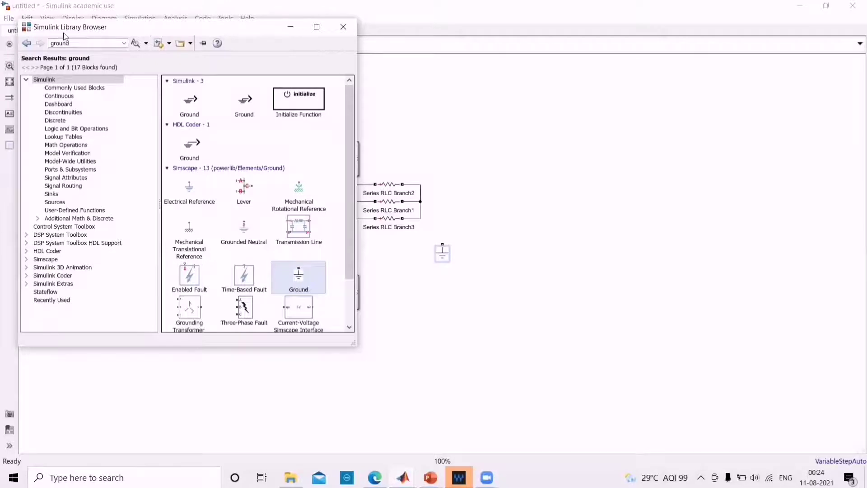
Step: Search 'DC', add the DC Voltage Source block, and minimize the library
{"action": "double_click", "coordinate": [79, 42]}
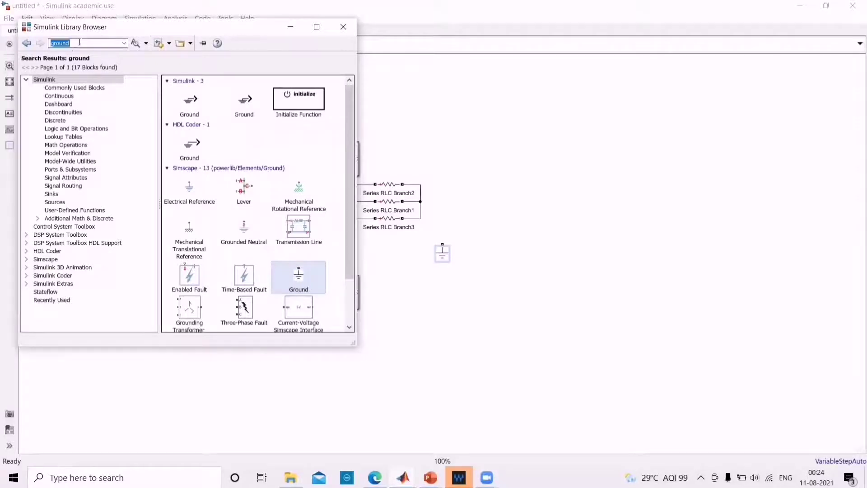
{"action": "key", "text": "BackSpace"}
{"action": "type", "text": "DC"}
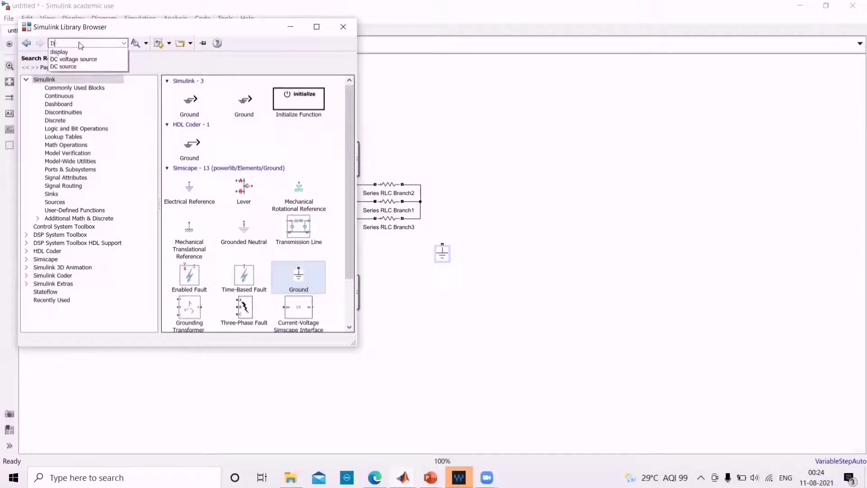
{"action": "left_click", "coordinate": [79, 52]}
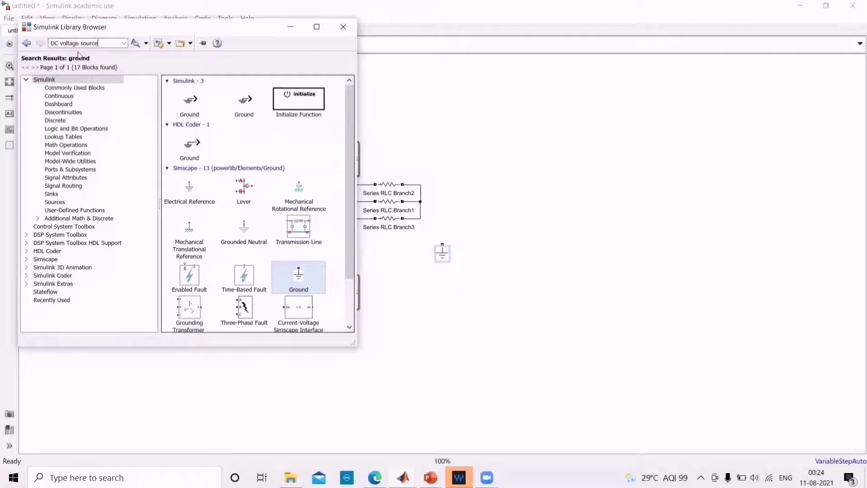
{"action": "right_click", "coordinate": [235, 108]}
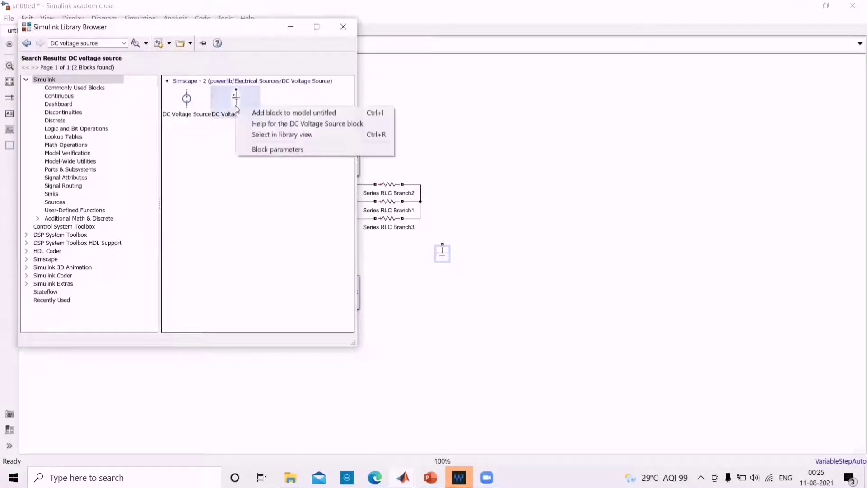
{"action": "left_click", "coordinate": [244, 113]}
{"action": "left_click", "coordinate": [300, 25]}
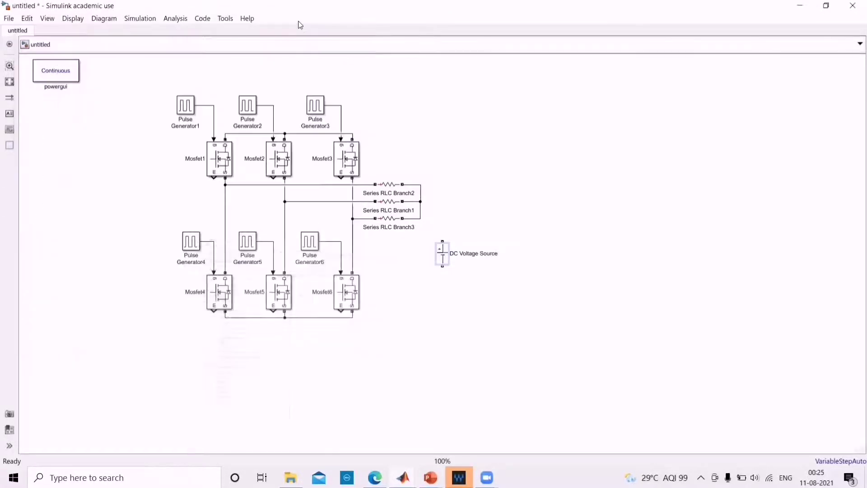
Step: Place a copy of the DC Voltage Source beside Pulse Generator4
{"action": "left_click", "coordinate": [447, 257]}
{"action": "left_click_drag", "start_coordinate": [447, 256], "coordinate": [126, 244]}
{"action": "left_click", "coordinate": [442, 258]}
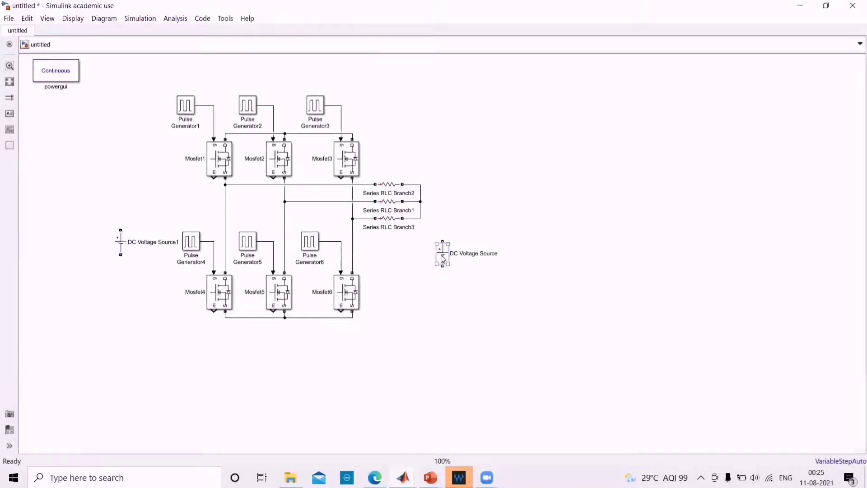
Step: Set DC Voltage Source1's amplitude to 450, removing the invalid trailing 'V'
{"action": "double_click", "coordinate": [125, 250]}
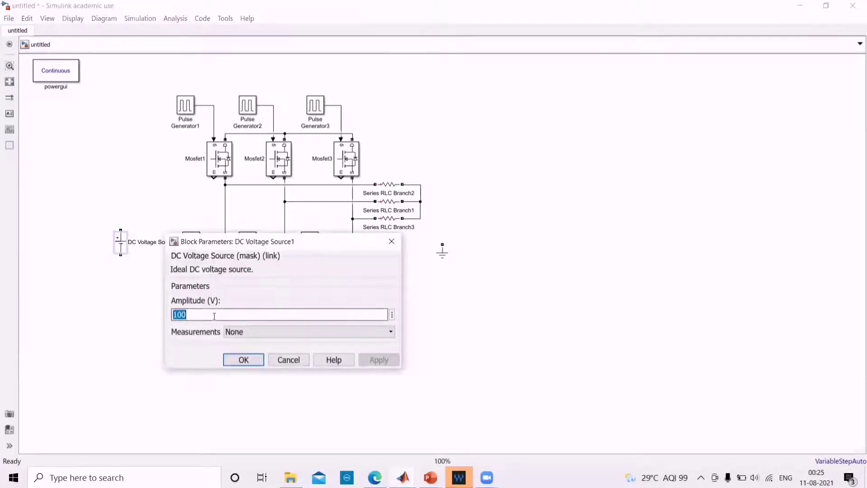
{"action": "type", "text": "450V"}
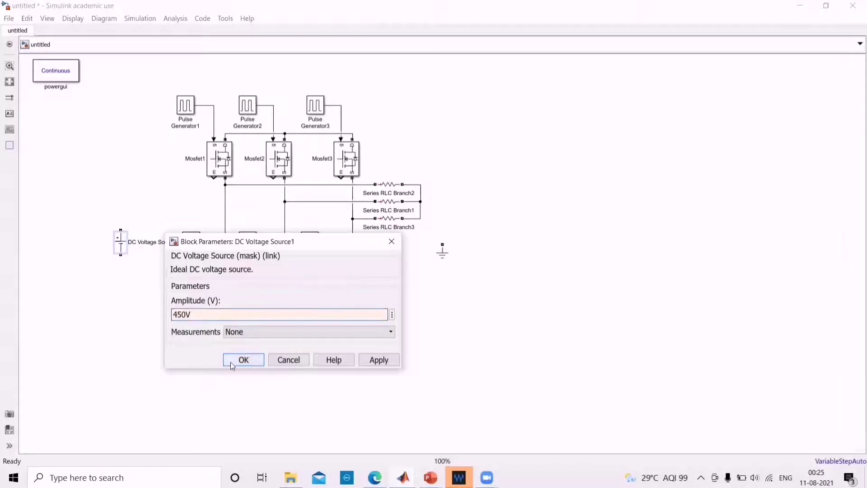
{"action": "left_click", "coordinate": [234, 361]}
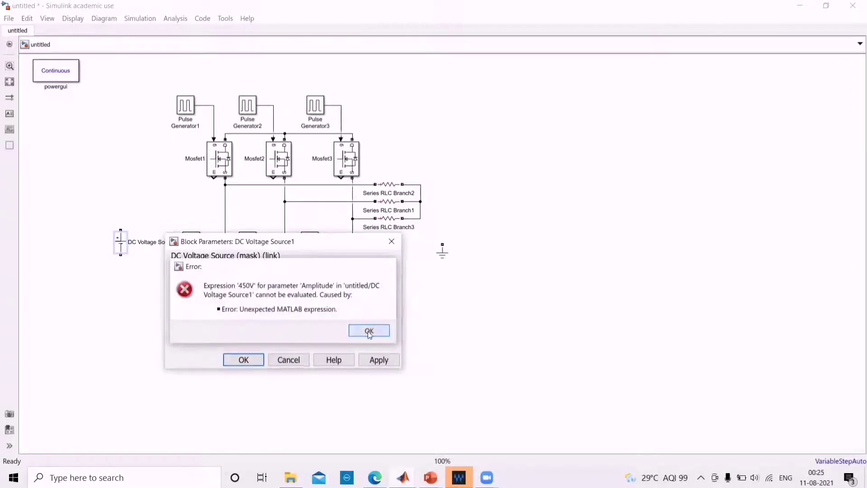
{"action": "left_click", "coordinate": [369, 331]}
{"action": "double_click", "coordinate": [277, 313]}
{"action": "left_click", "coordinate": [277, 314]}
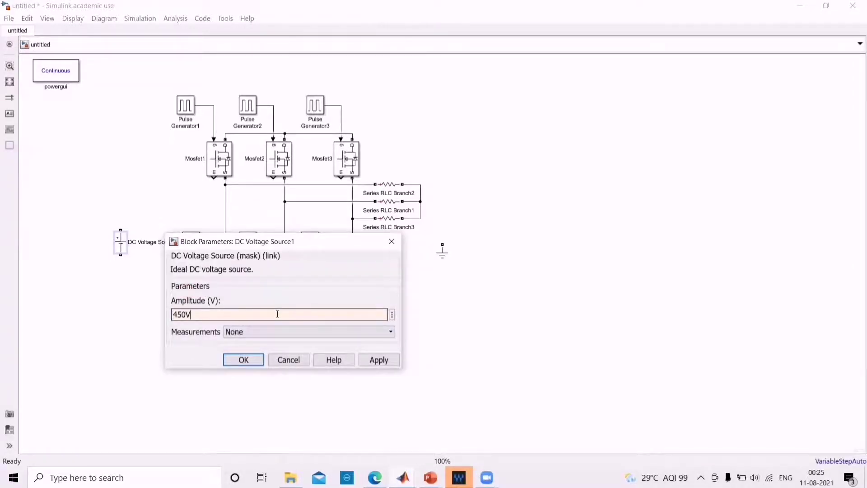
{"action": "key", "text": "BackSpace"}
{"action": "left_click", "coordinate": [244, 360]}
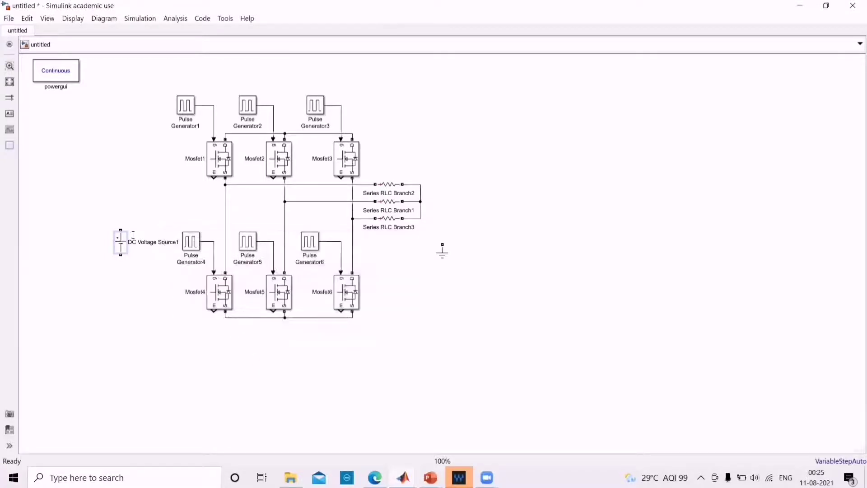
Step: Wire DC Voltage Source1 across the top and bottom rails and ground the resistor star point
{"action": "mouse_move", "coordinate": [118, 230]}
{"action": "left_mouse_down"}
{"action": "mouse_move", "coordinate": [169, 155]}
{"action": "mouse_move", "coordinate": [223, 132]}
{"action": "left_mouse_up"}
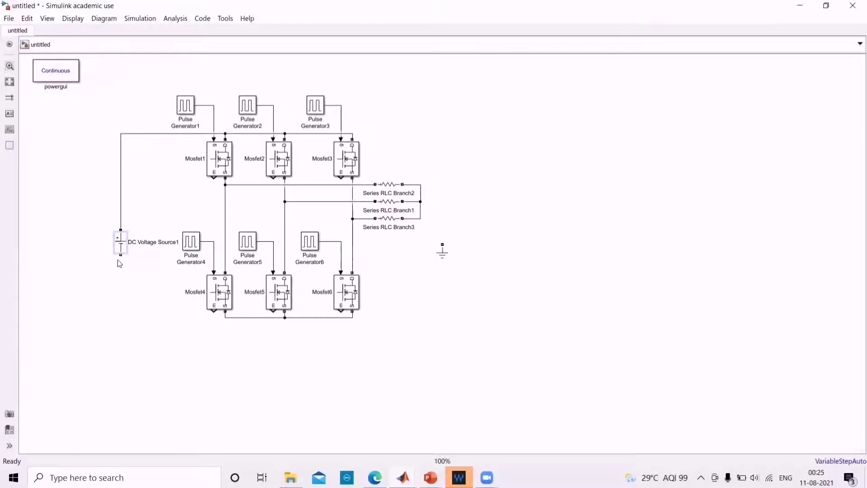
{"action": "left_click_drag", "start_coordinate": [119, 257], "coordinate": [228, 317]}
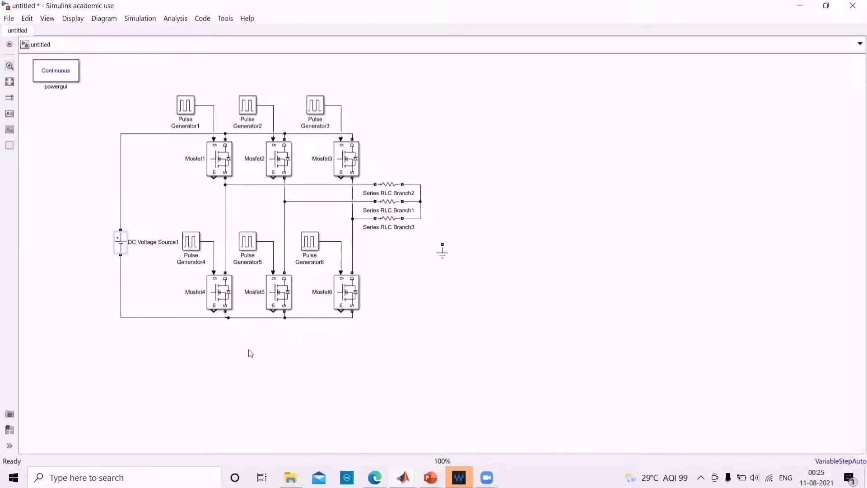
{"action": "mouse_move", "coordinate": [442, 244]}
{"action": "left_mouse_down"}
{"action": "mouse_move", "coordinate": [433, 204]}
{"action": "mouse_move", "coordinate": [420, 201]}
{"action": "left_mouse_up"}
{"action": "left_click_drag", "start_coordinate": [446, 252], "coordinate": [444, 251]}
{"action": "key", "text": "Left"}
{"action": "key", "text": "Left"}
{"action": "key", "text": "Left"}
{"action": "key", "text": "Left"}
{"action": "key", "text": "Left"}
{"action": "key", "text": "Left"}
{"action": "key", "text": "Left"}
{"action": "key", "text": "Left"}
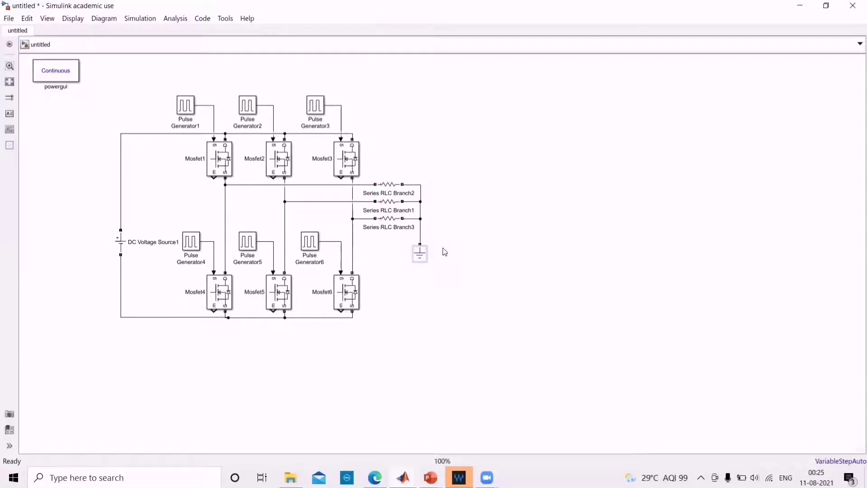
{"action": "key", "text": "Up"}
{"action": "key", "text": "Up"}
{"action": "key", "text": "Up"}
{"action": "key", "text": "Up"}
{"action": "left_click", "coordinate": [427, 322]}
Step: Reopen the Library Browser, search 'vOLT', and add a Voltage Measurement block to the model
{"action": "left_click", "coordinate": [47, 18]}
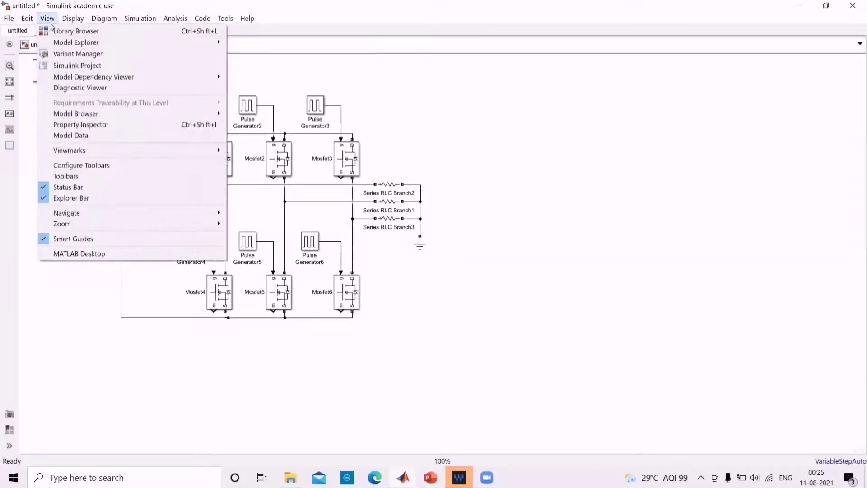
{"action": "left_click", "coordinate": [52, 29]}
{"action": "left_click", "coordinate": [67, 42]}
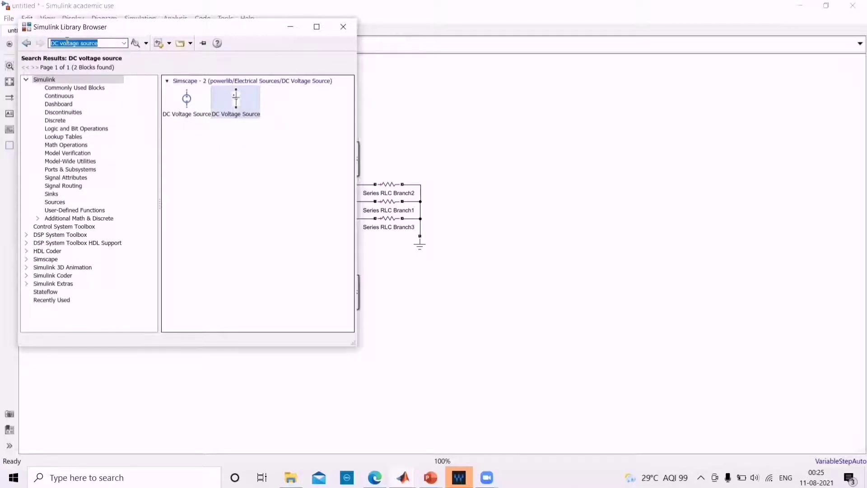
{"action": "key", "text": "BackSpace"}
{"action": "type", "text": "v"}
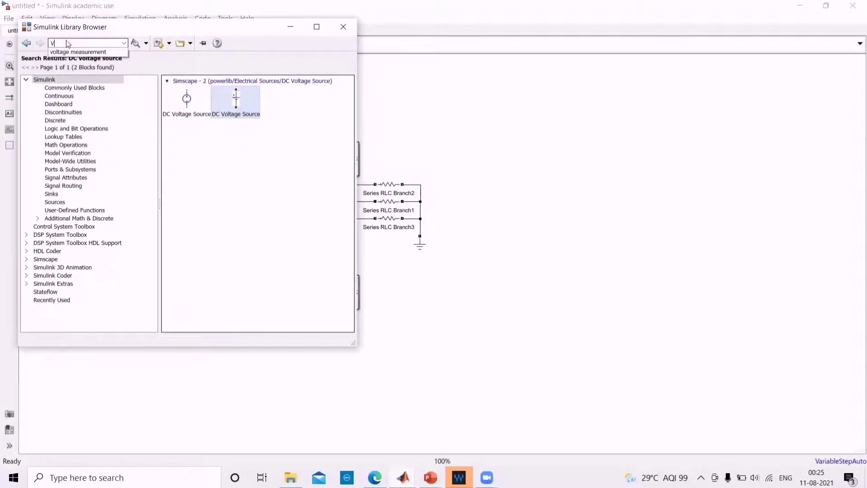
{"action": "type", "text": "OLTAGE"}
{"action": "left_click", "coordinate": [82, 52]}
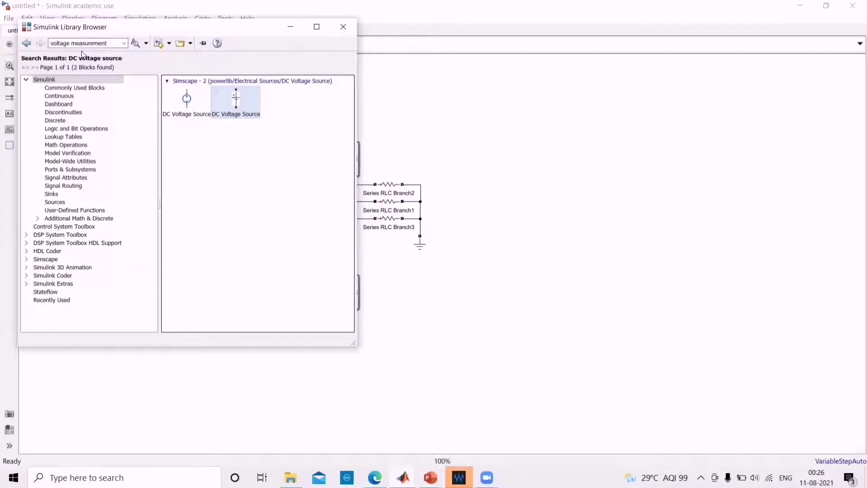
{"action": "right_click", "coordinate": [192, 102]}
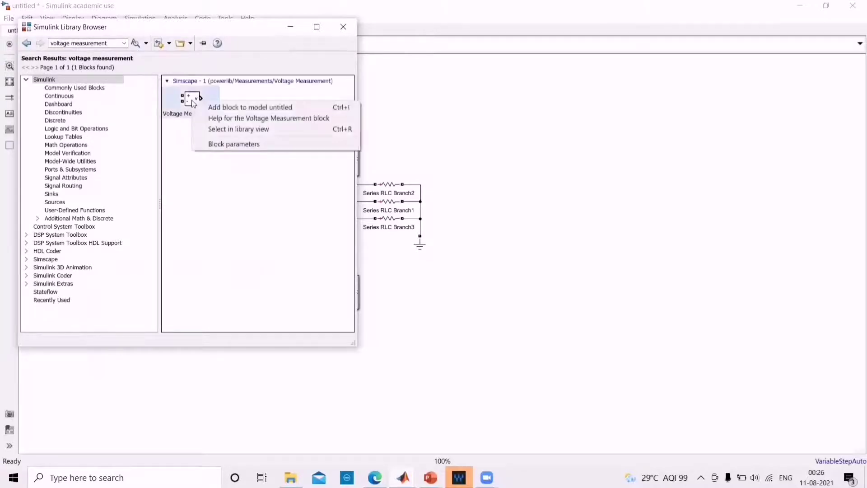
{"action": "left_click", "coordinate": [211, 107]}
Step: Search 'scope' and add a Scope block to the model
{"action": "left_click", "coordinate": [68, 41]}
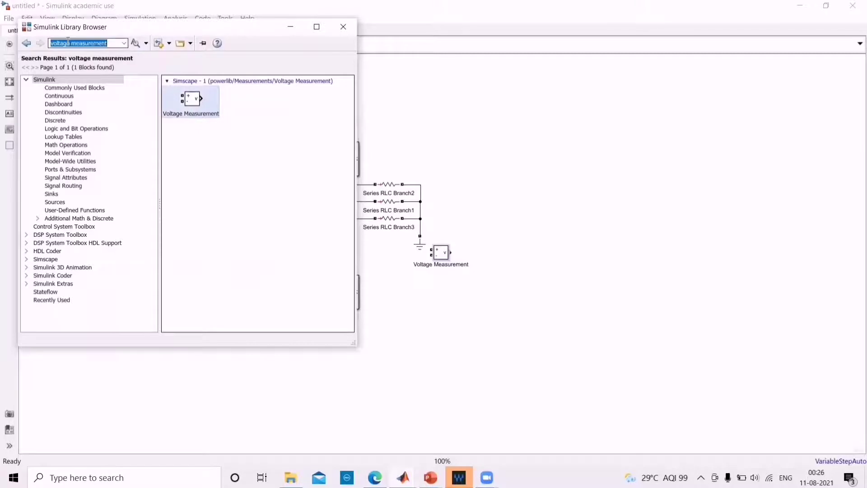
{"action": "type", "text": "scope"}
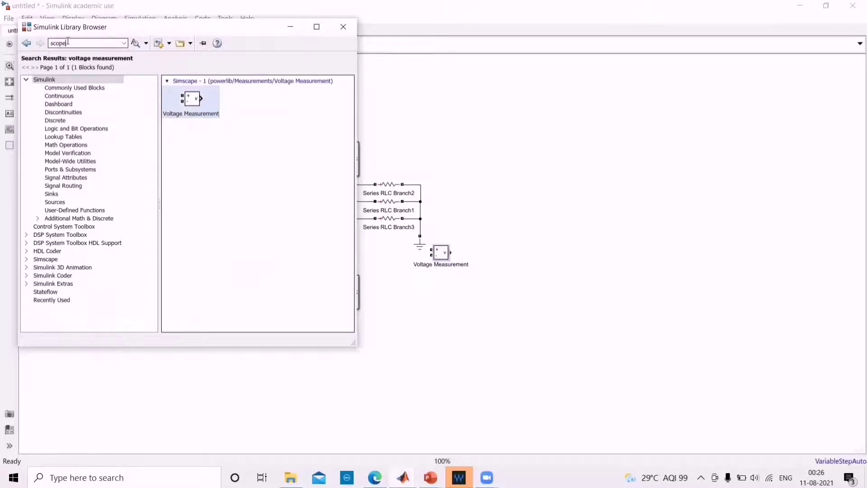
{"action": "key", "text": "Return"}
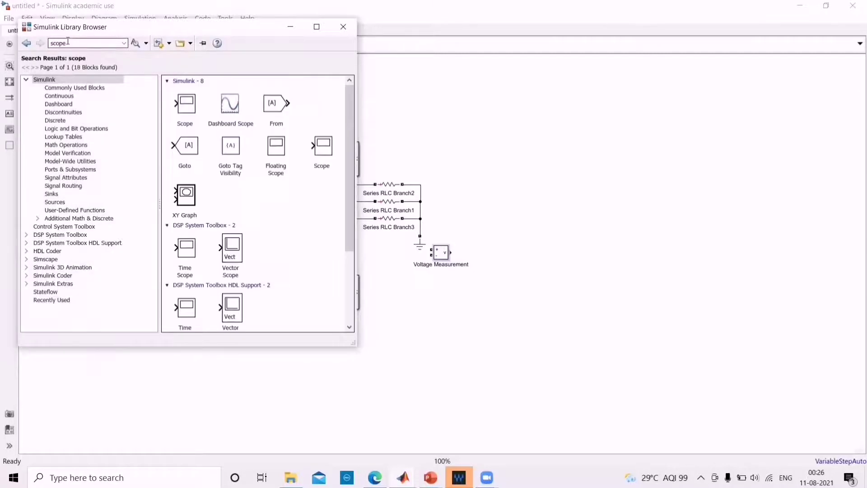
{"action": "right_click", "coordinate": [189, 105]}
{"action": "left_click", "coordinate": [193, 109]}
Step: Search 'th' and add the THD block to the model
{"action": "left_click", "coordinate": [54, 40]}
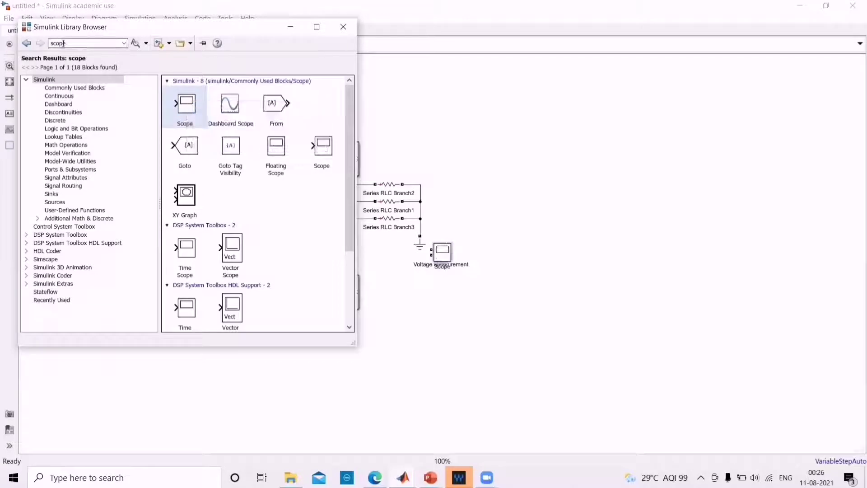
{"action": "key", "text": "BackSpace"}
{"action": "type", "text": "thd"}
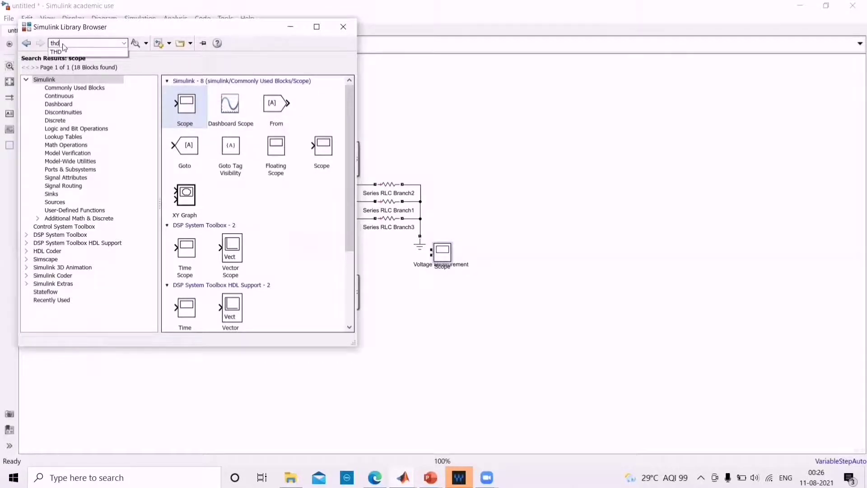
{"action": "left_click", "coordinate": [63, 51]}
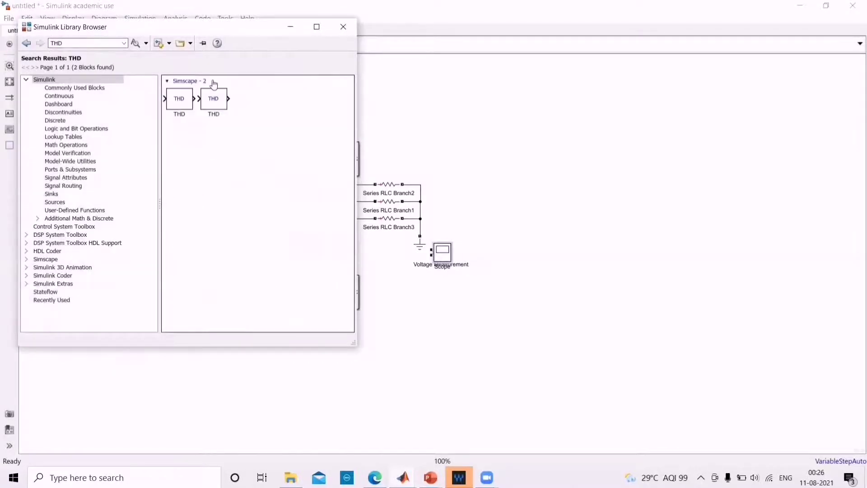
{"action": "right_click", "coordinate": [217, 101]}
{"action": "left_click", "coordinate": [255, 103]}
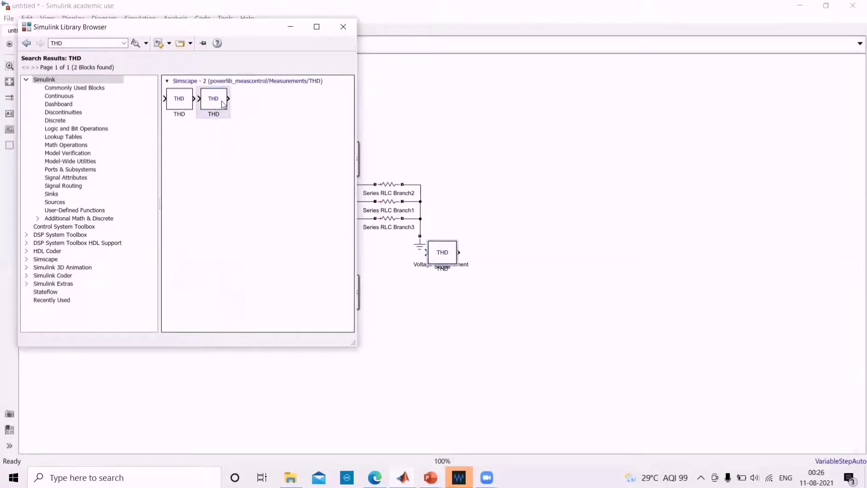
Step: Search 'display', add the Display block to the model, and minimize the Library Browser
{"action": "double_click", "coordinate": [81, 44]}
{"action": "type", "text": "di"}
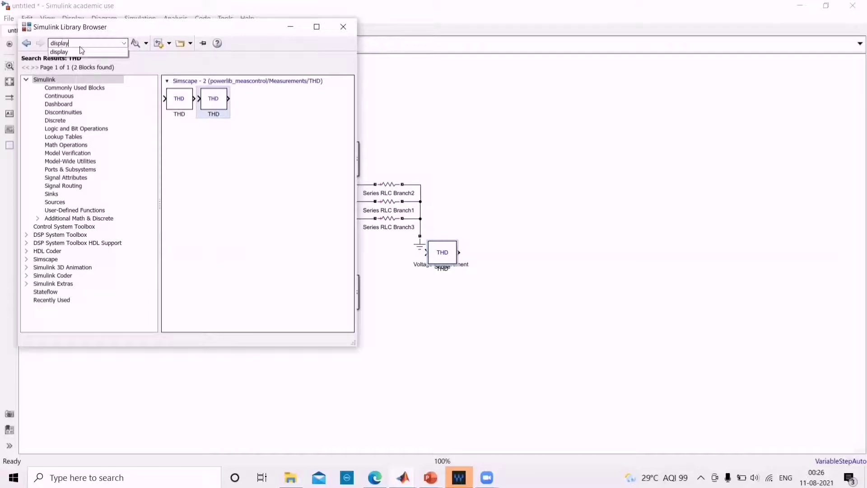
{"action": "type", "text": "splay"}
{"action": "left_click", "coordinate": [82, 51]}
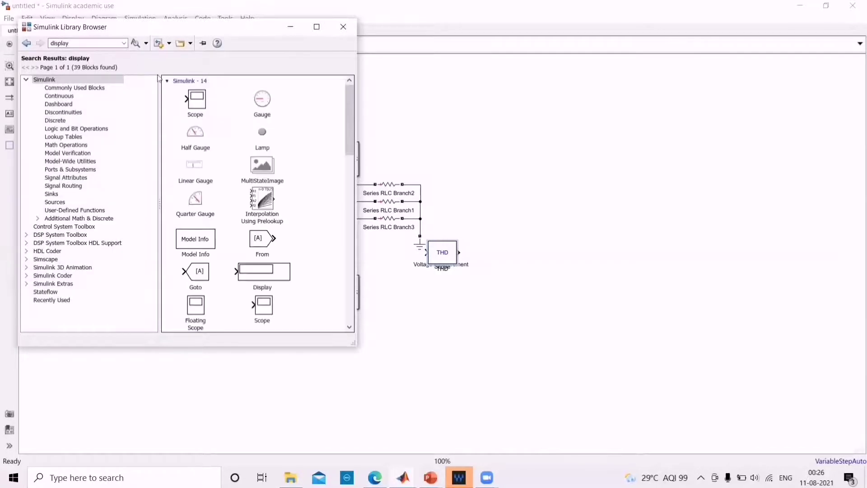
{"action": "left_click", "coordinate": [253, 273]}
{"action": "right_click", "coordinate": [254, 274]}
{"action": "left_click", "coordinate": [258, 277]}
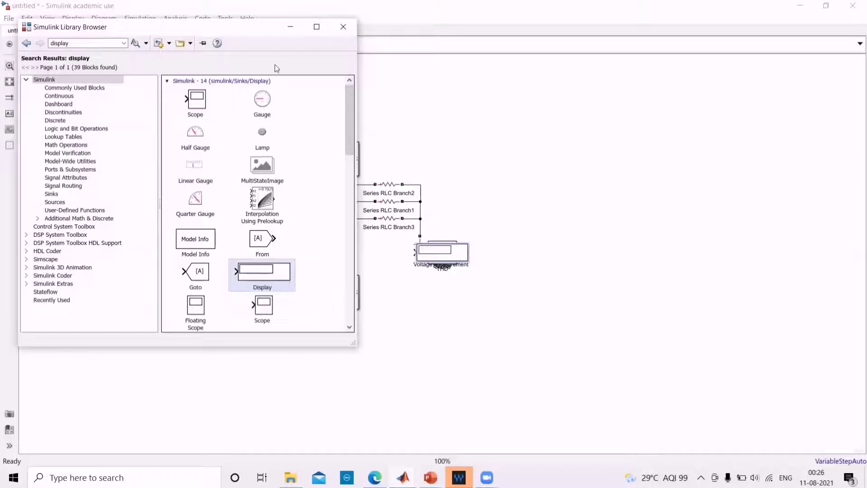
{"action": "left_click", "coordinate": [290, 26]}
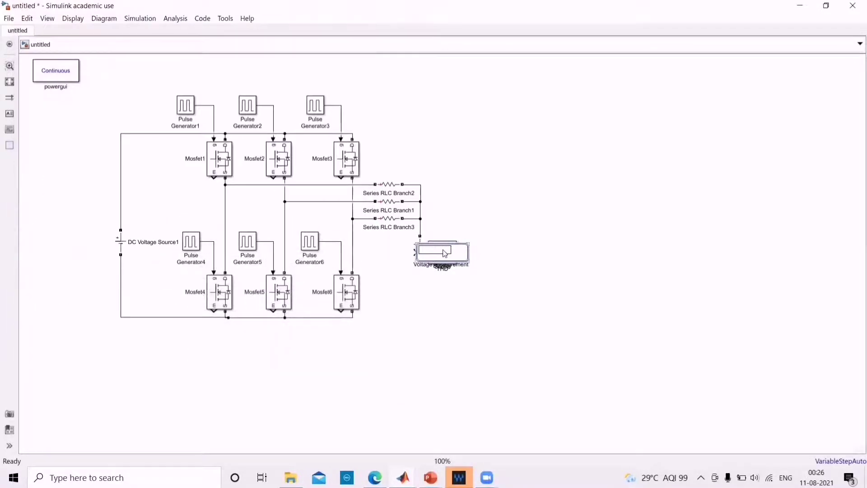
Step: Move Display1 and THD1 into the empty right side of the diagram
{"action": "left_click_drag", "start_coordinate": [445, 247], "coordinate": [699, 146]}
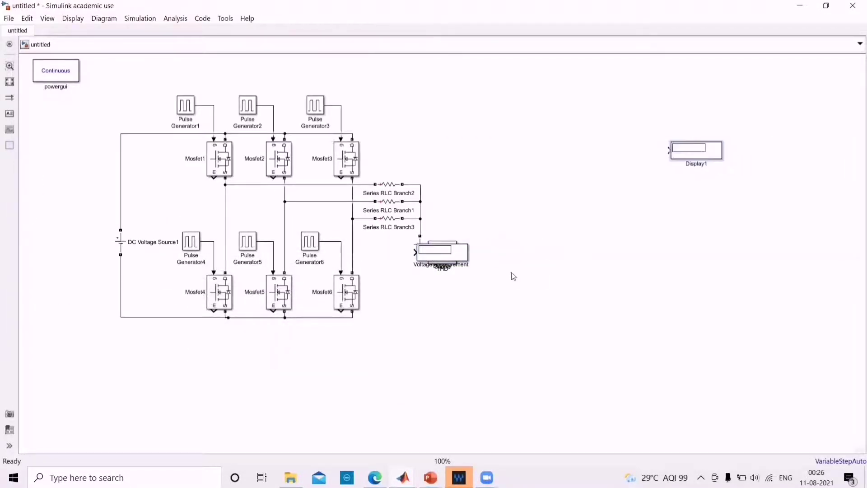
{"action": "left_click", "coordinate": [456, 259]}
{"action": "left_click_drag", "start_coordinate": [445, 254], "coordinate": [586, 294]}
{"action": "key", "text": "Delete"}
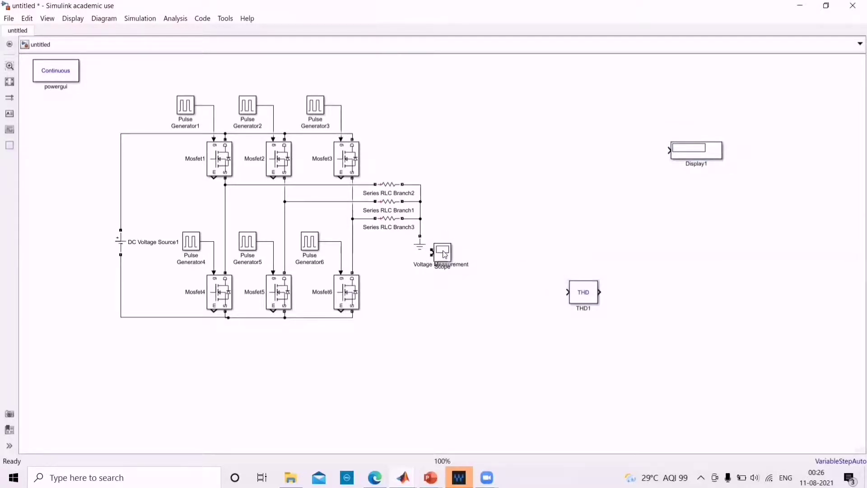
Step: Copy Scope1 to a new Scope2 on the right, delete the extra Scopes, and move Voltage Measurement beside Mosfet3
{"action": "left_click_drag", "start_coordinate": [445, 254], "coordinate": [469, 157]}
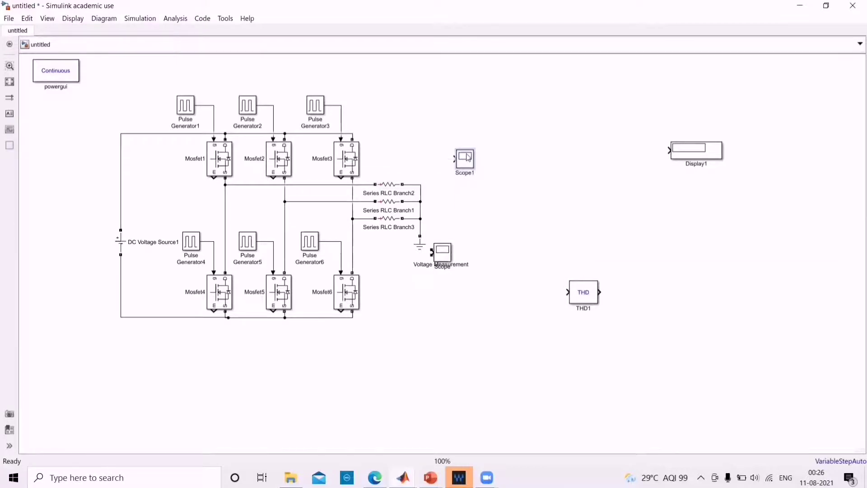
{"action": "left_click_drag", "start_coordinate": [444, 252], "coordinate": [500, 243]}
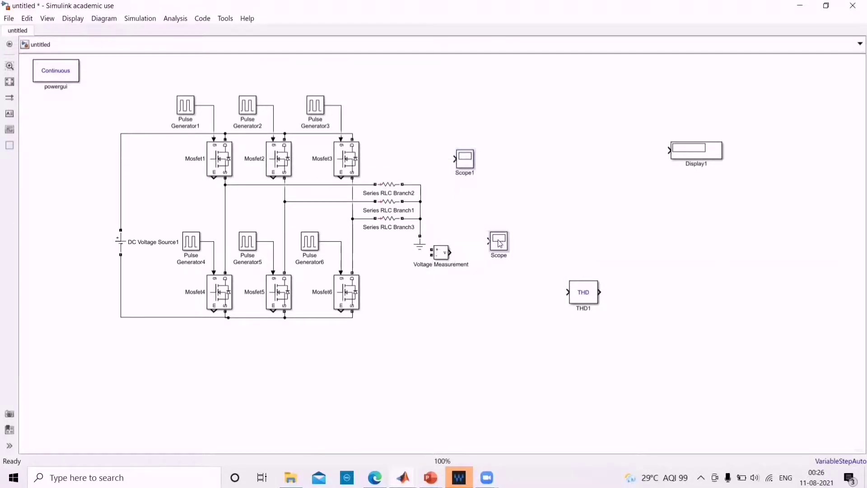
{"action": "key", "text": "Delete"}
{"action": "left_click", "coordinate": [466, 159]}
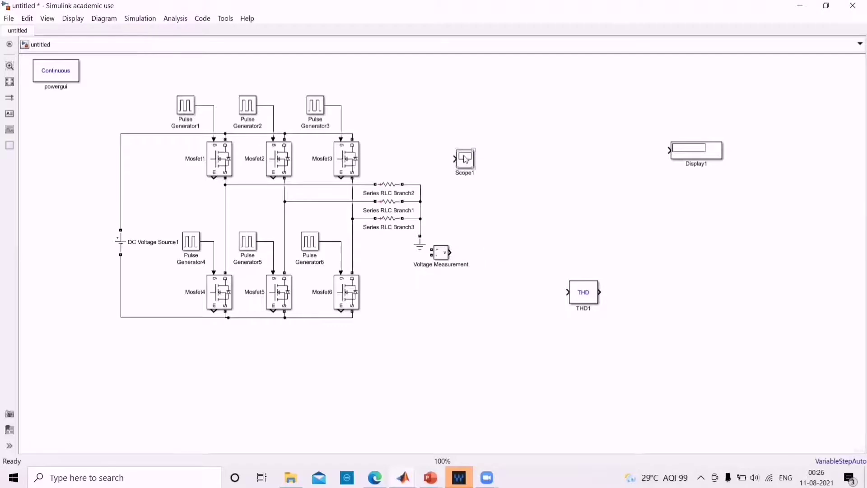
{"action": "left_click_drag", "start_coordinate": [466, 159], "coordinate": [637, 211]}
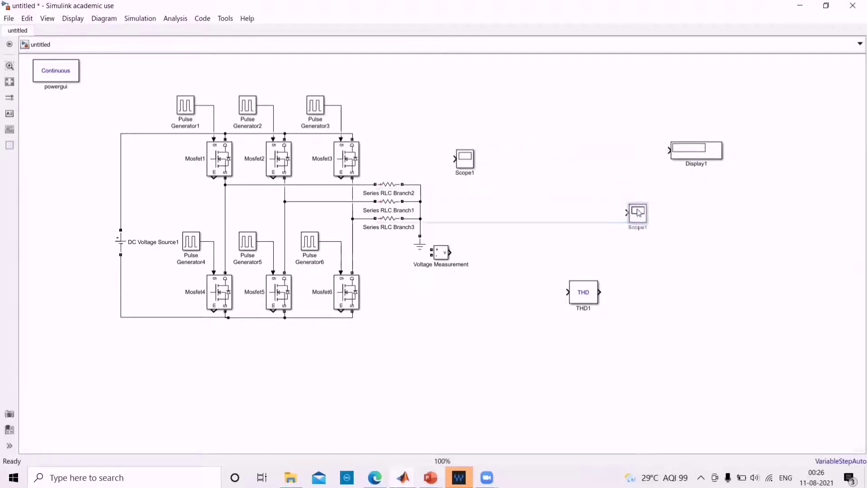
{"action": "left_click", "coordinate": [470, 164]}
{"action": "key", "text": "Delete"}
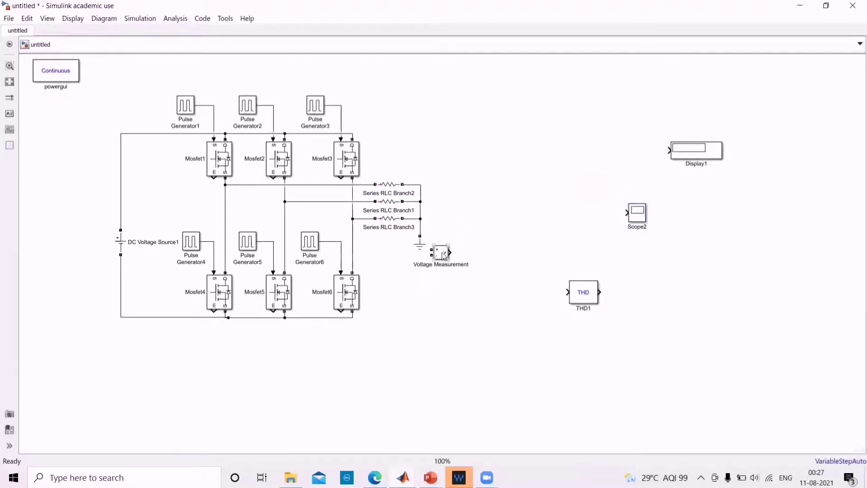
{"action": "left_click_drag", "start_coordinate": [444, 256], "coordinate": [481, 248]}
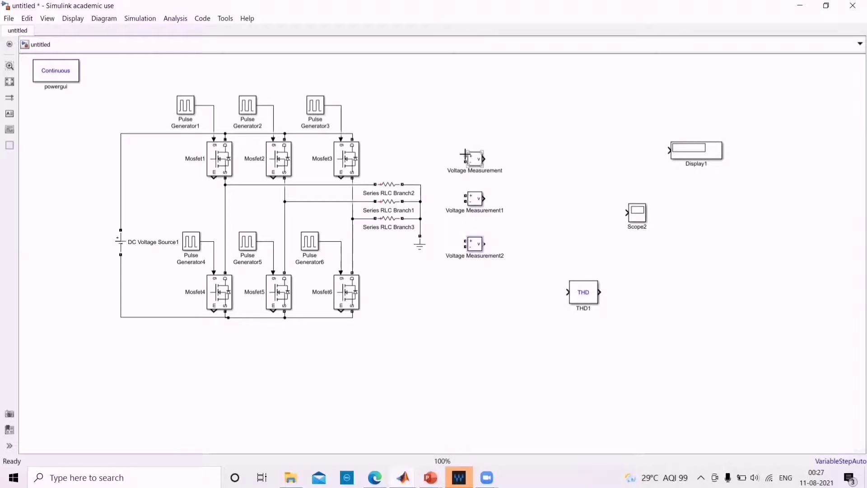
Step: Wire the three Voltage Measurement blocks' + ports to the RLC branches and − ports to the common line
{"action": "mouse_move", "coordinate": [465, 155]}
{"action": "left_mouse_down"}
{"action": "mouse_move", "coordinate": [445, 154]}
{"action": "mouse_move", "coordinate": [368, 182]}
{"action": "left_mouse_up"}
{"action": "mouse_move", "coordinate": [464, 161]}
{"action": "left_mouse_down"}
{"action": "mouse_move", "coordinate": [447, 219]}
{"action": "mouse_move", "coordinate": [419, 236]}
{"action": "mouse_move", "coordinate": [422, 221]}
{"action": "left_mouse_up"}
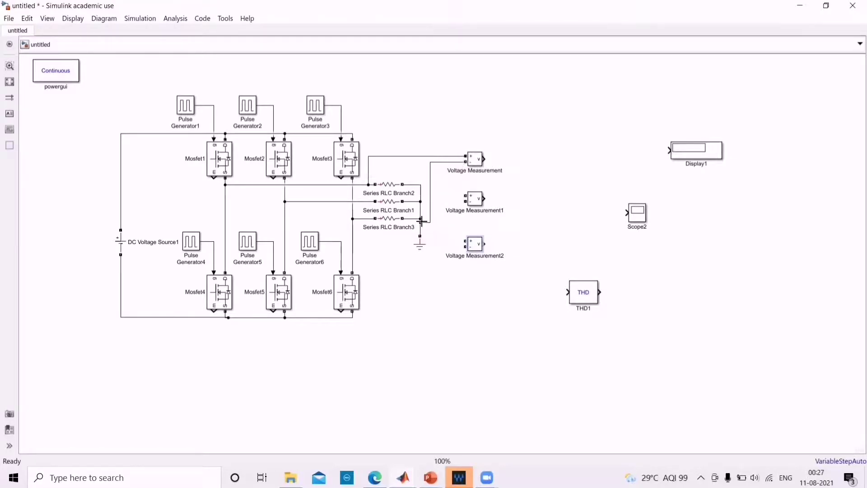
{"action": "mouse_move", "coordinate": [465, 196]}
{"action": "left_mouse_down"}
{"action": "mouse_move", "coordinate": [436, 187]}
{"action": "mouse_move", "coordinate": [363, 199]}
{"action": "left_mouse_up"}
{"action": "left_click_drag", "start_coordinate": [466, 202], "coordinate": [428, 199]}
{"action": "left_click", "coordinate": [477, 248]}
{"action": "left_click_drag", "start_coordinate": [479, 247], "coordinate": [363, 218]}
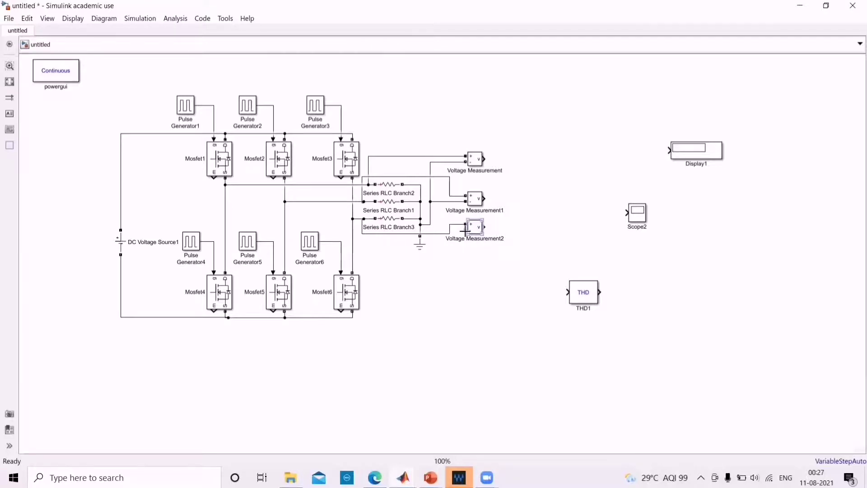
{"action": "left_click_drag", "start_coordinate": [465, 230], "coordinate": [430, 223]}
Step: Place Scope2 beside the voltage measurements and set its number of input ports to 3
{"action": "left_click", "coordinate": [641, 215]}
{"action": "left_click_drag", "start_coordinate": [642, 215], "coordinate": [550, 195]}
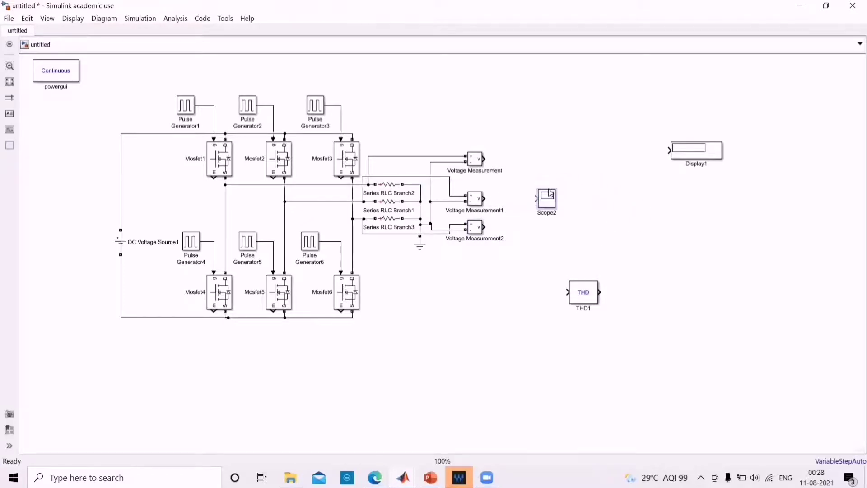
{"action": "left_click", "coordinate": [550, 196]}
{"action": "right_click", "coordinate": [550, 196]}
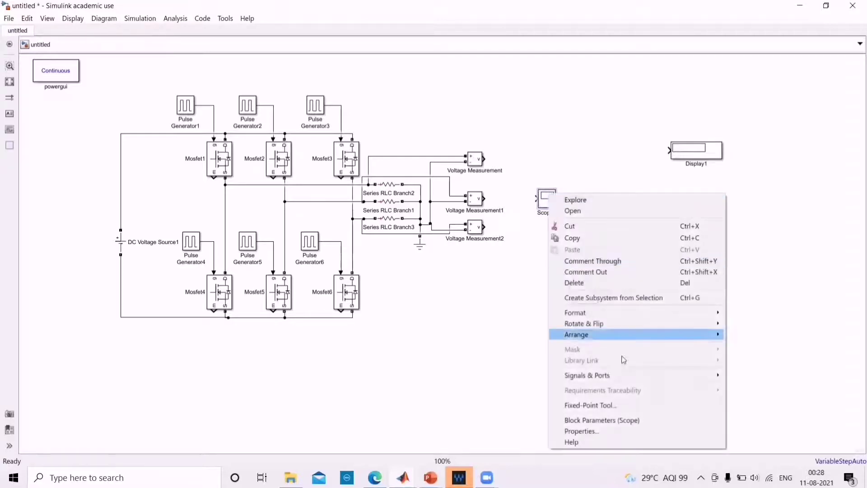
{"action": "mouse_move", "coordinate": [620, 374]}
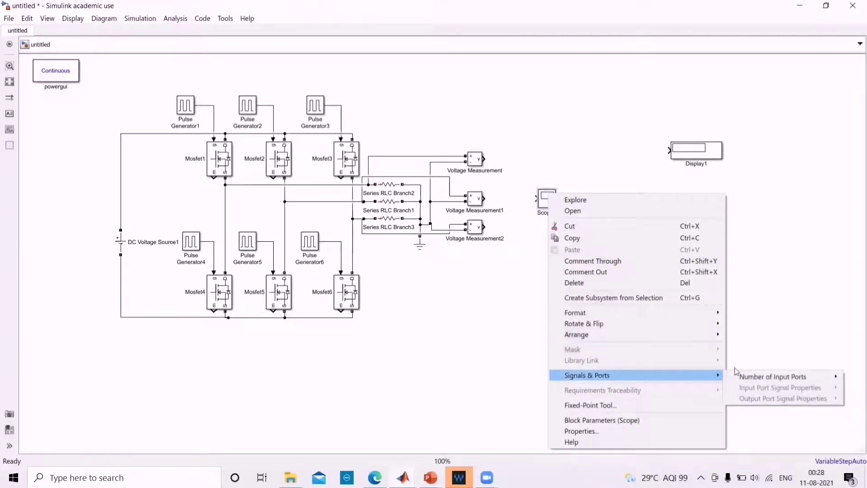
{"action": "mouse_move", "coordinate": [732, 379]}
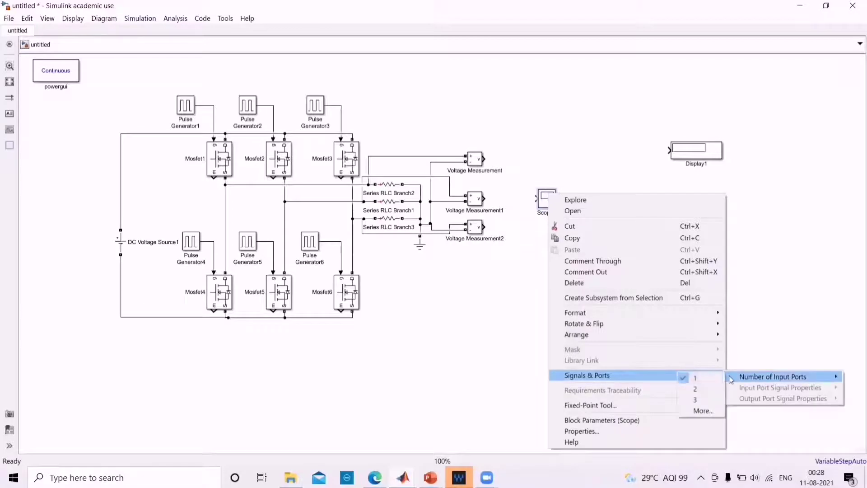
{"action": "left_click", "coordinate": [710, 403]}
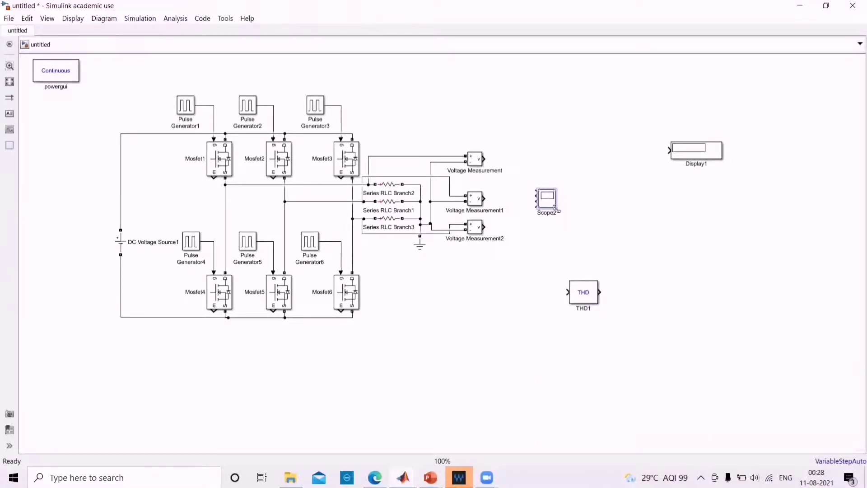
Step: Enlarge Scope2 and connect the three Voltage Measurement outputs to its three inputs
{"action": "left_click_drag", "start_coordinate": [555, 207], "coordinate": [558, 247]}
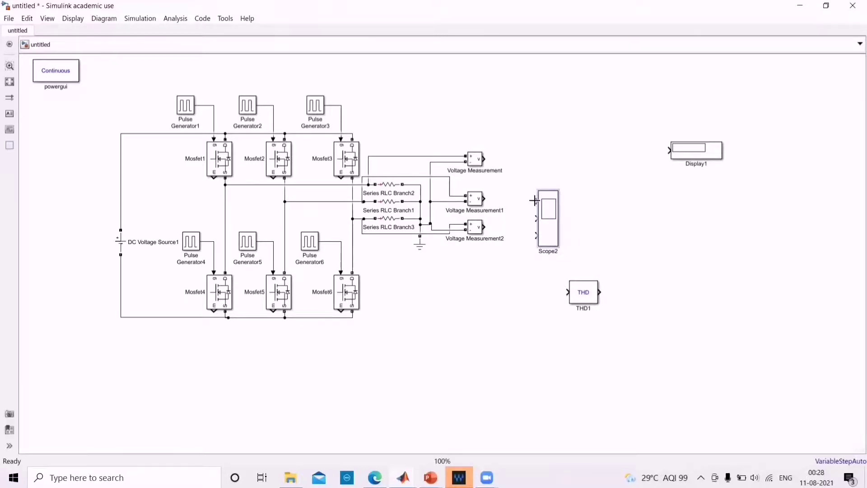
{"action": "mouse_move", "coordinate": [534, 200]}
{"action": "left_mouse_down"}
{"action": "mouse_move", "coordinate": [515, 161]}
{"action": "mouse_move", "coordinate": [486, 155]}
{"action": "left_mouse_up"}
{"action": "left_click_drag", "start_coordinate": [536, 219], "coordinate": [485, 198]}
{"action": "left_click_drag", "start_coordinate": [535, 235], "coordinate": [486, 224]}
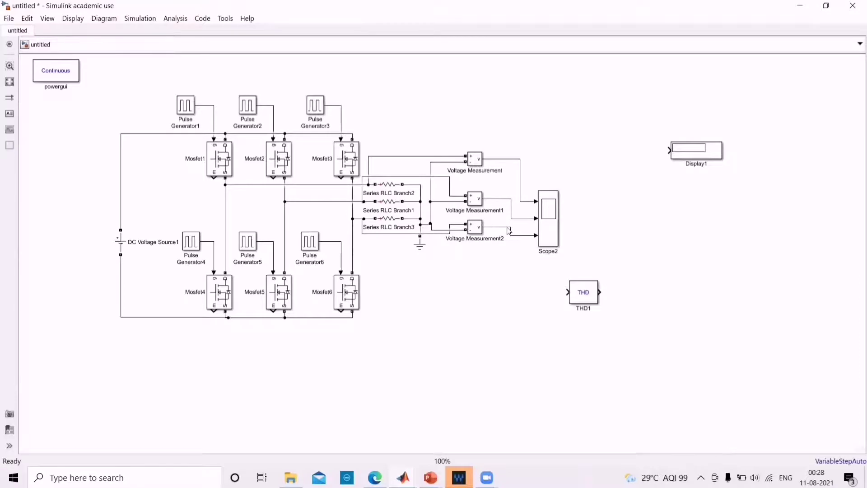
Step: Branch the third voltage into THD1, connect THD1 to Display1, and switch to the PowerPoint slide
{"action": "left_click_drag", "start_coordinate": [565, 292], "coordinate": [528, 236]}
{"action": "left_click_drag", "start_coordinate": [691, 153], "coordinate": [648, 297]}
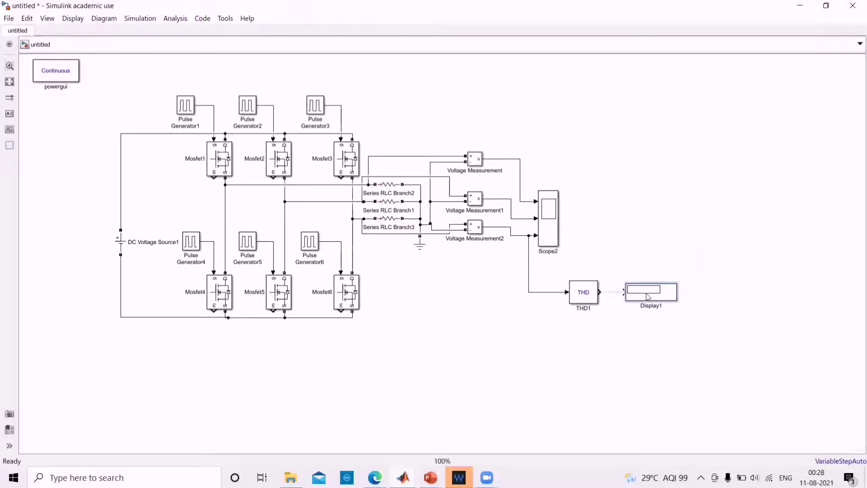
{"action": "left_click", "coordinate": [613, 294]}
{"action": "left_click", "coordinate": [430, 478]}
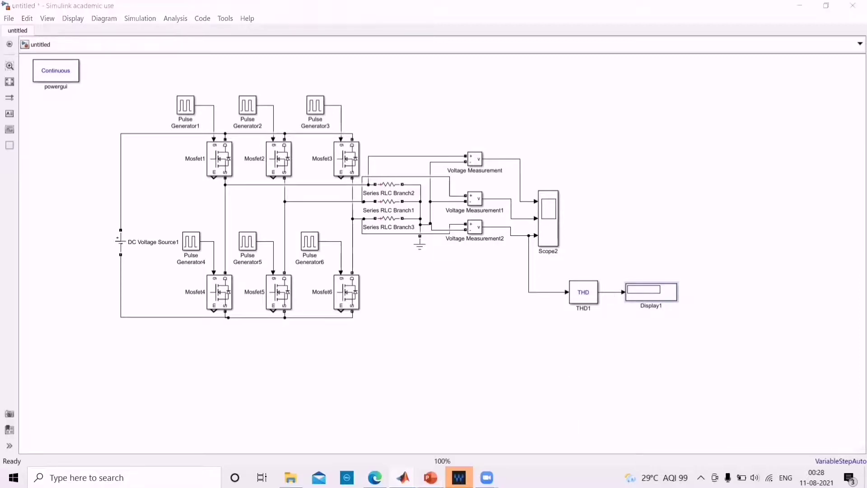